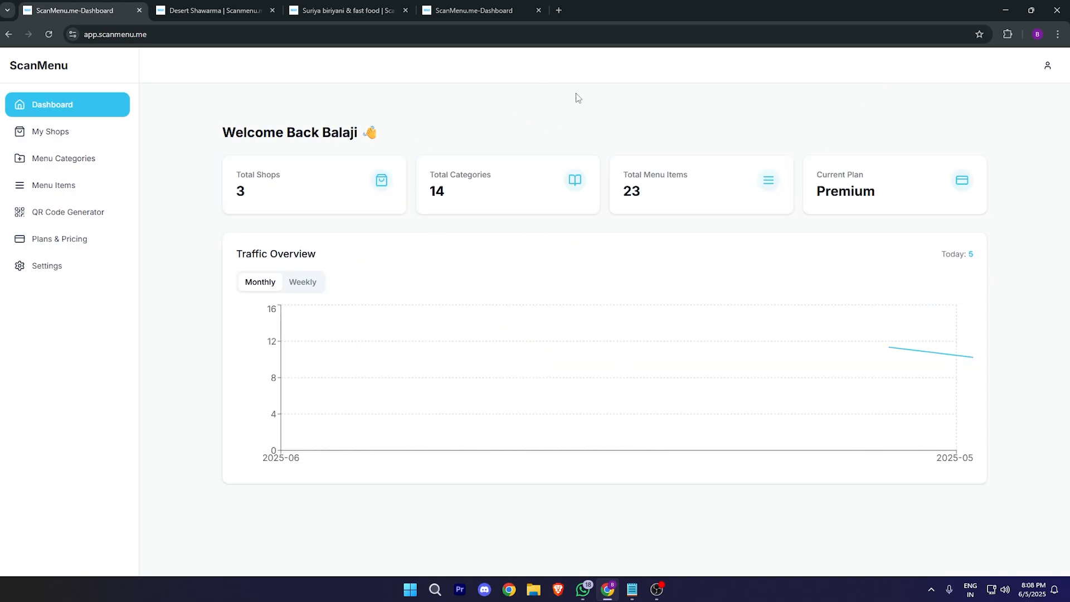
Step: Close the duplicate dashboard tab and review its 14 categories, 23 menu items and Premium plan
left_click(538, 10)
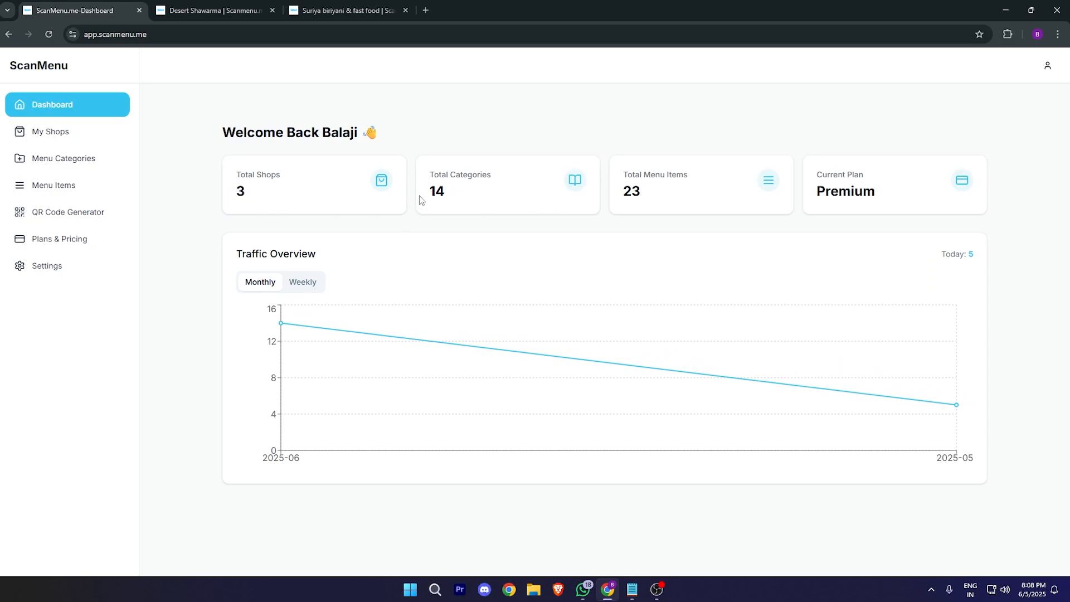
double_click(437, 192)
double_click(685, 200)
left_click_drag(811, 192, 898, 195)
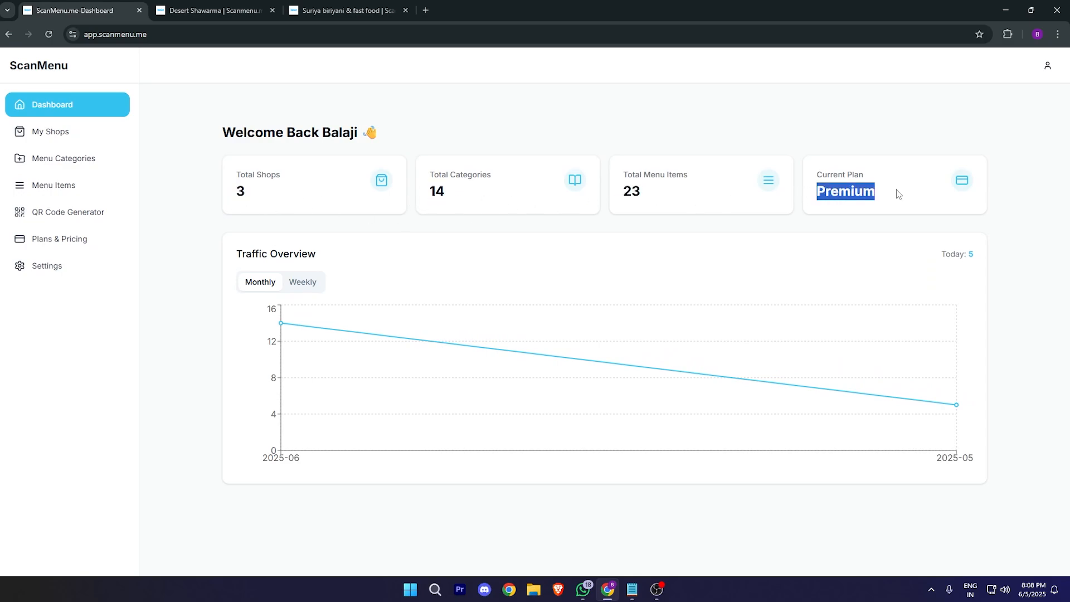
left_click(903, 157)
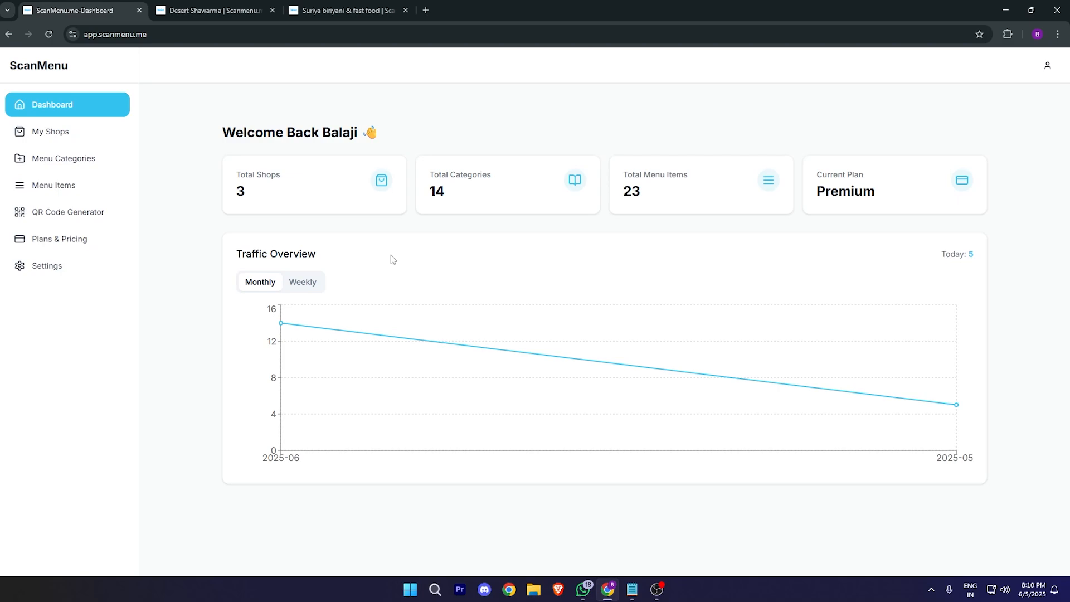
Step: Open My Shops and look over the shop cards, including the Desert Shawarma entry
left_click(72, 136)
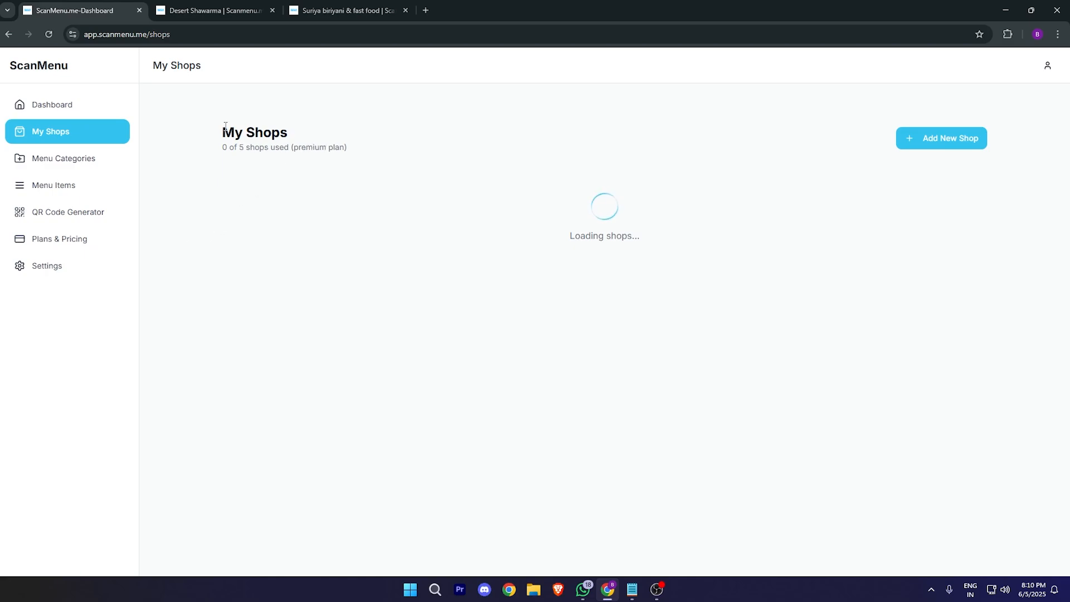
left_click_drag(225, 125, 334, 144)
left_click(755, 164)
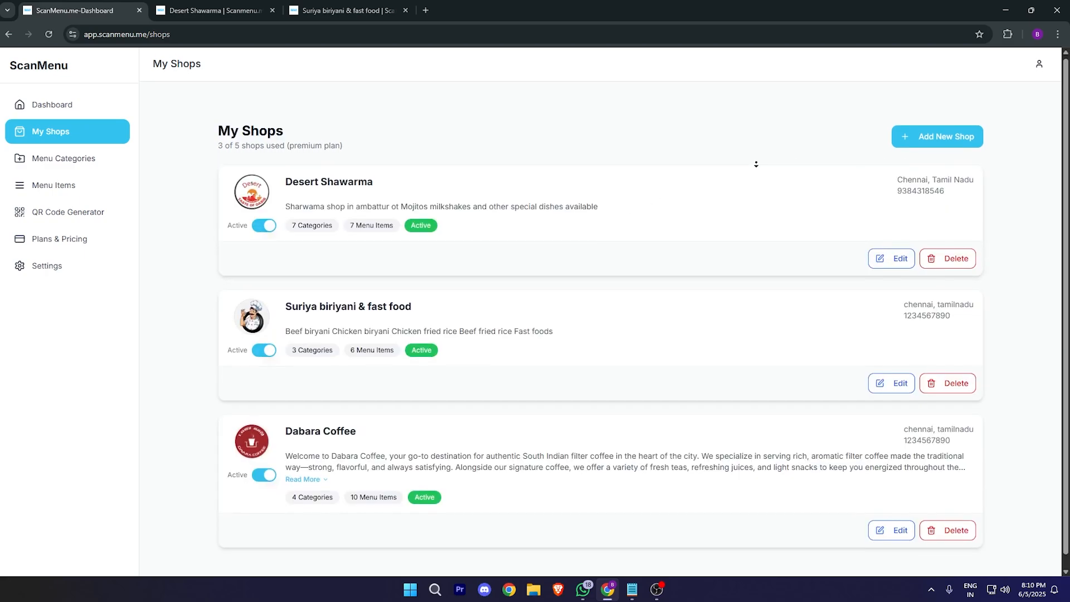
scroll(755, 164, "down", 1)
left_click_drag(297, 139, 351, 140)
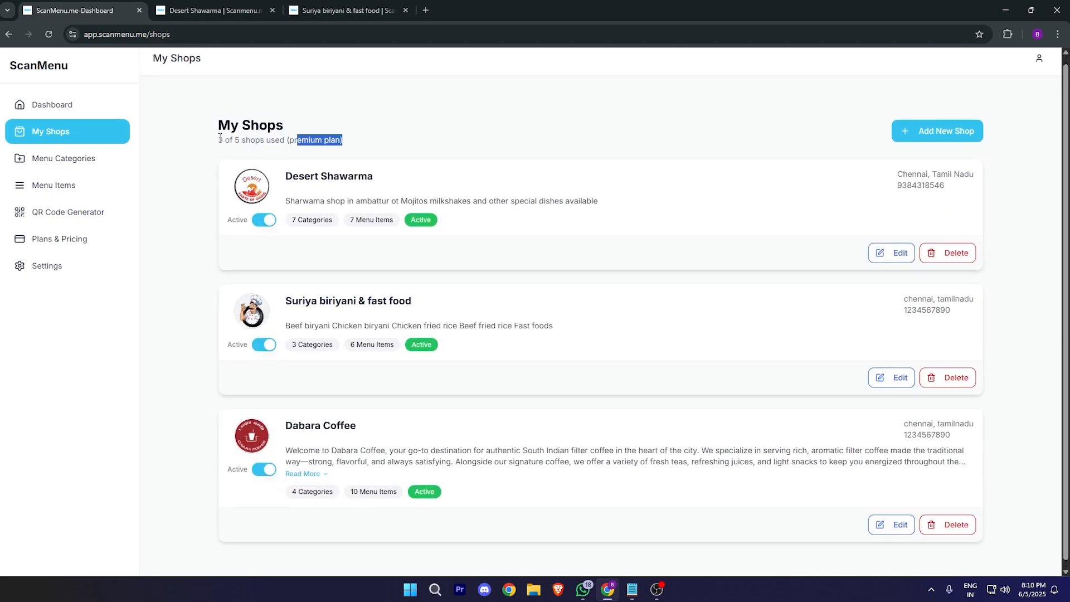
left_click_drag(220, 139, 330, 137)
left_click(558, 128)
scroll(554, 146, "down", 1)
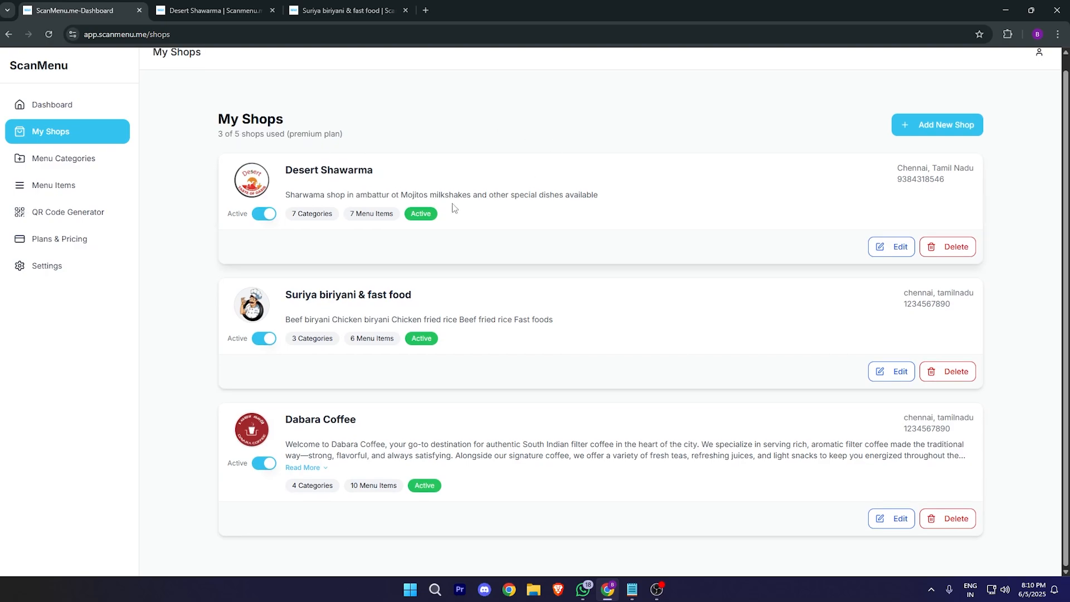
left_click_drag(229, 165, 498, 179)
left_click(497, 179)
Step: Start a new shop named harimidhu with shop type Restaurant
left_click(895, 132)
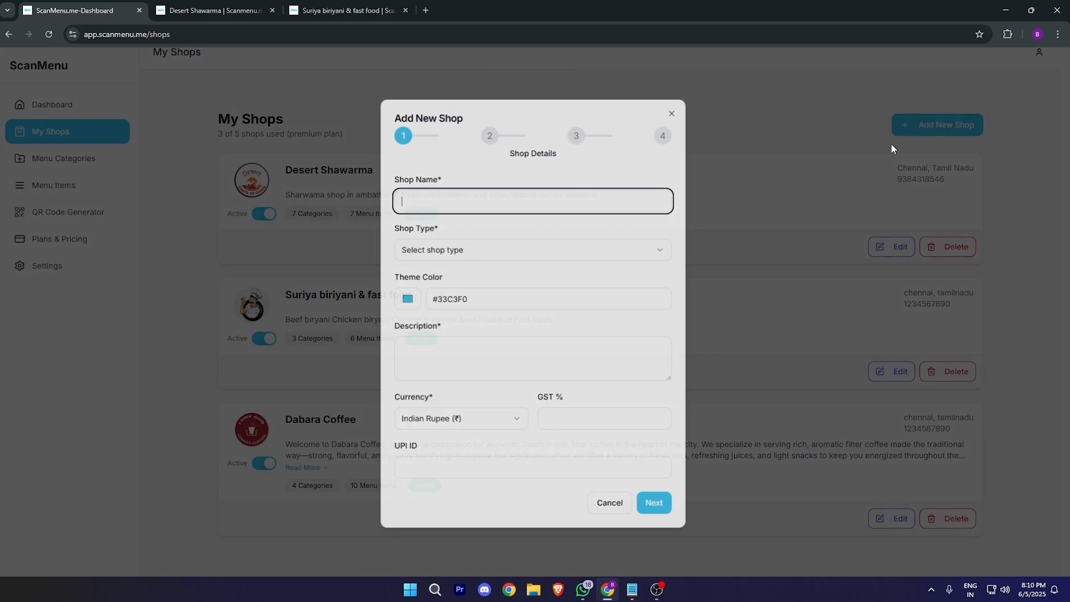
left_click(456, 208)
left_click(571, 253)
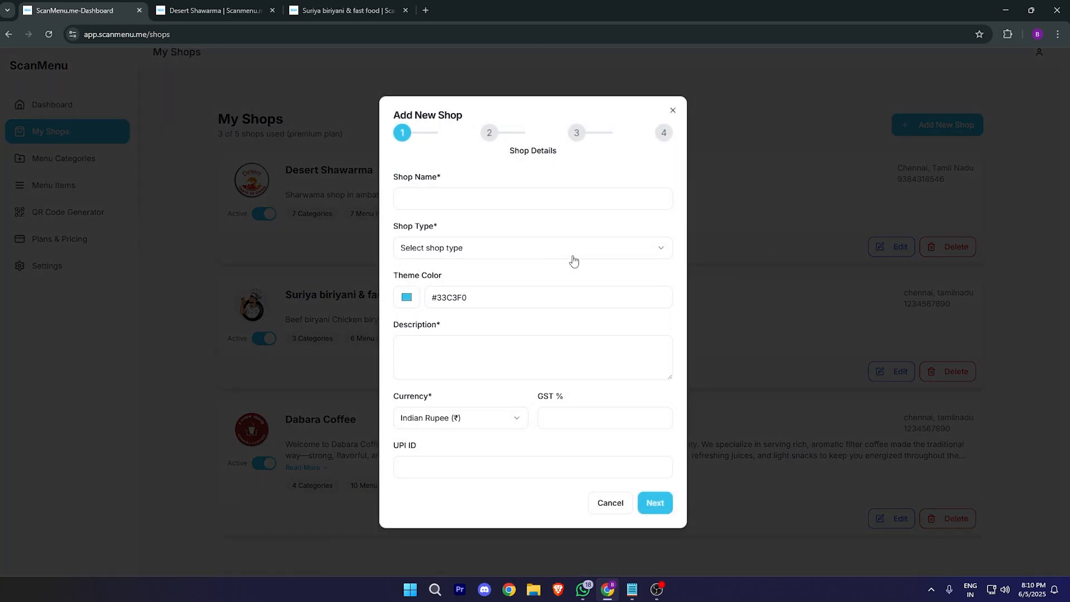
left_click(508, 272)
left_click(509, 207)
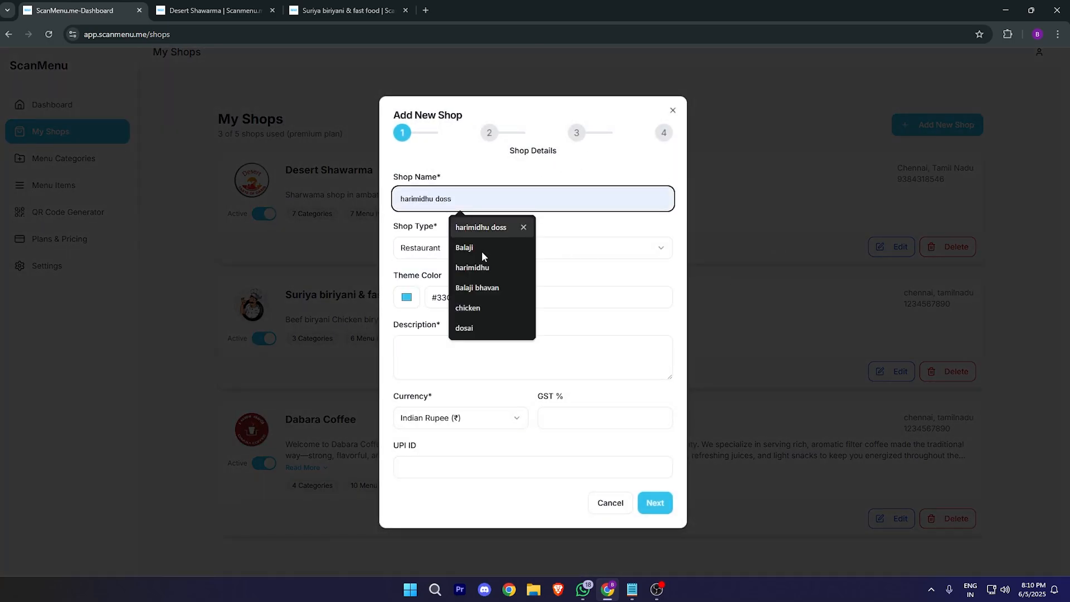
left_click(489, 268)
Step: Enter 'dfasdadsasdasd' as the shop description
left_click(476, 337)
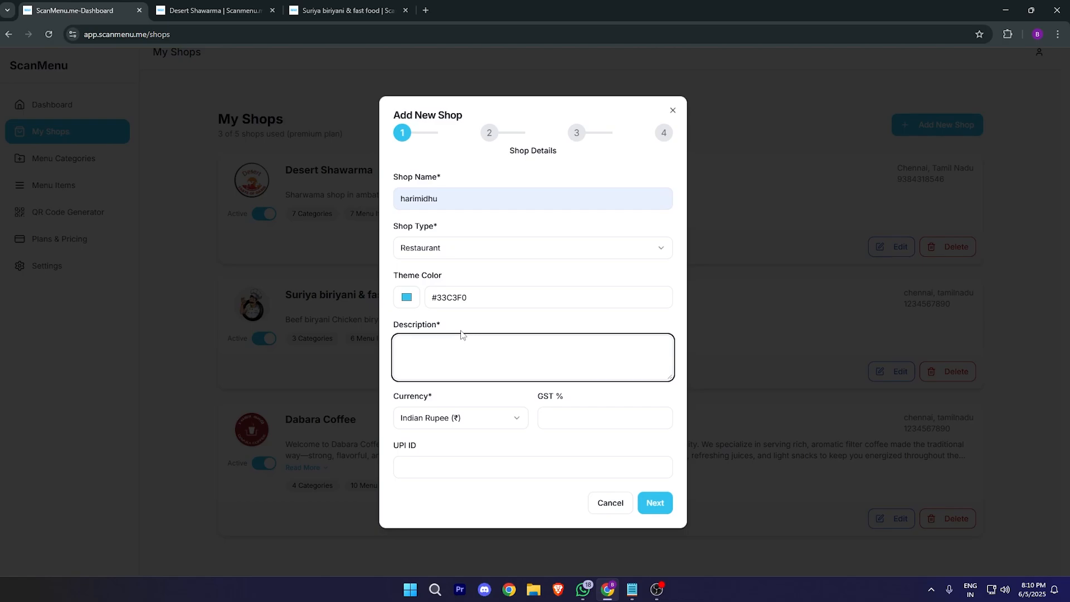
type("hjkjkljl;jkl")
left_click(449, 327)
left_click_drag(445, 346, 393, 360)
type("dfasdadsasdasd")
Step: Set the theme colour to #e3eff2, keep Restaurant as the type, and continue to Location
left_click(411, 298)
left_click_drag(452, 323, 400, 312)
left_click(390, 317)
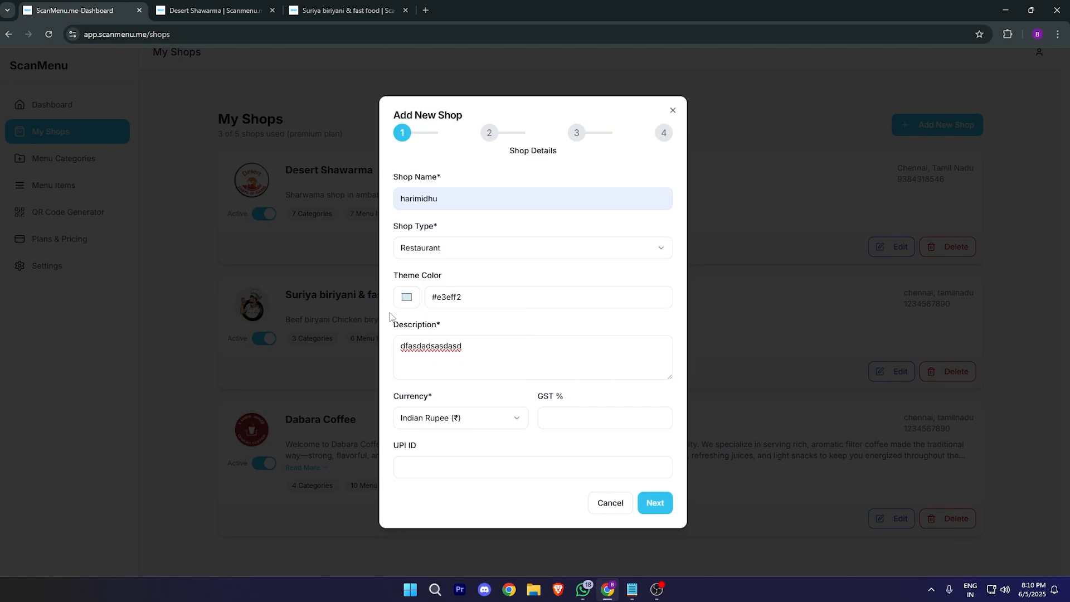
left_click(529, 296)
left_click(517, 260)
left_click(453, 269)
left_click(566, 415)
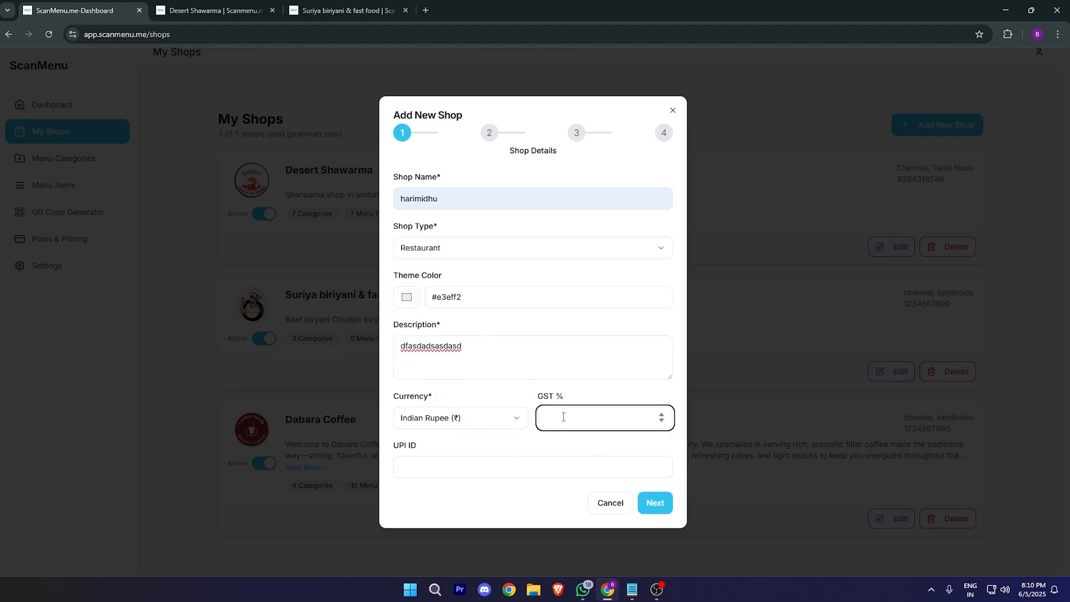
key("Return")
Step: Enter the shop address, city chenani and state tamilnadu
type("ghhjkgjk")
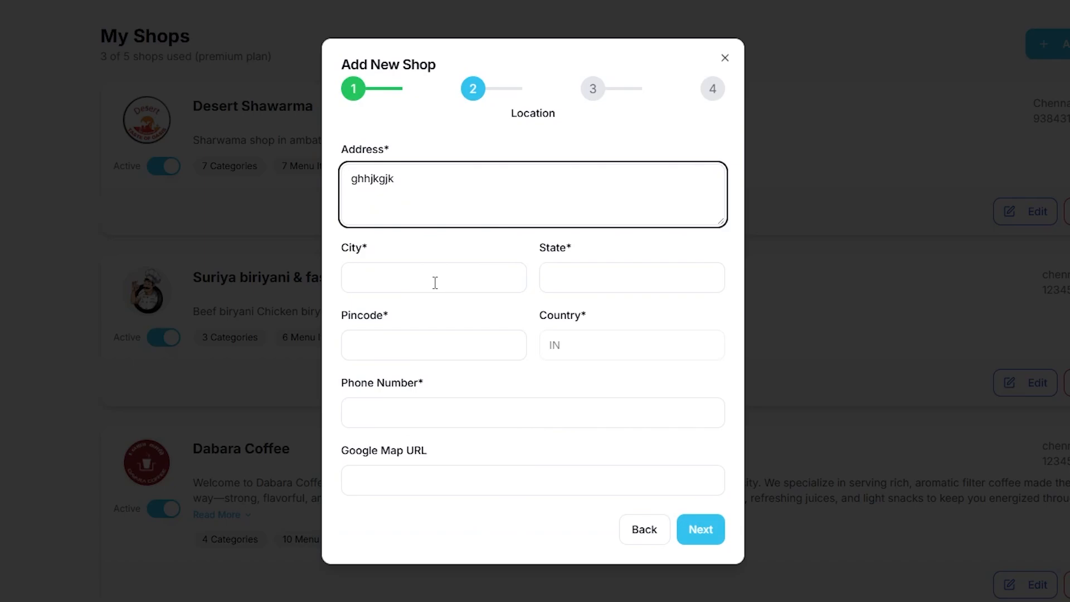
left_click(434, 282)
type("ghhj")
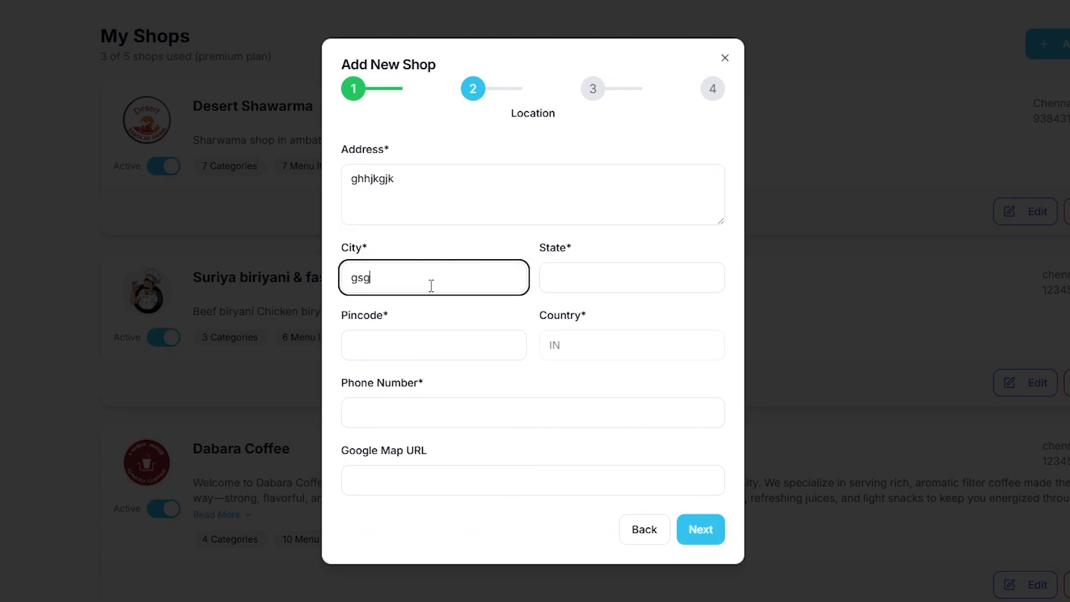
key("BackSpace")
key("BackSpace")
key("BackSpace")
type("chenan")
left_click(555, 278)
type("tam")
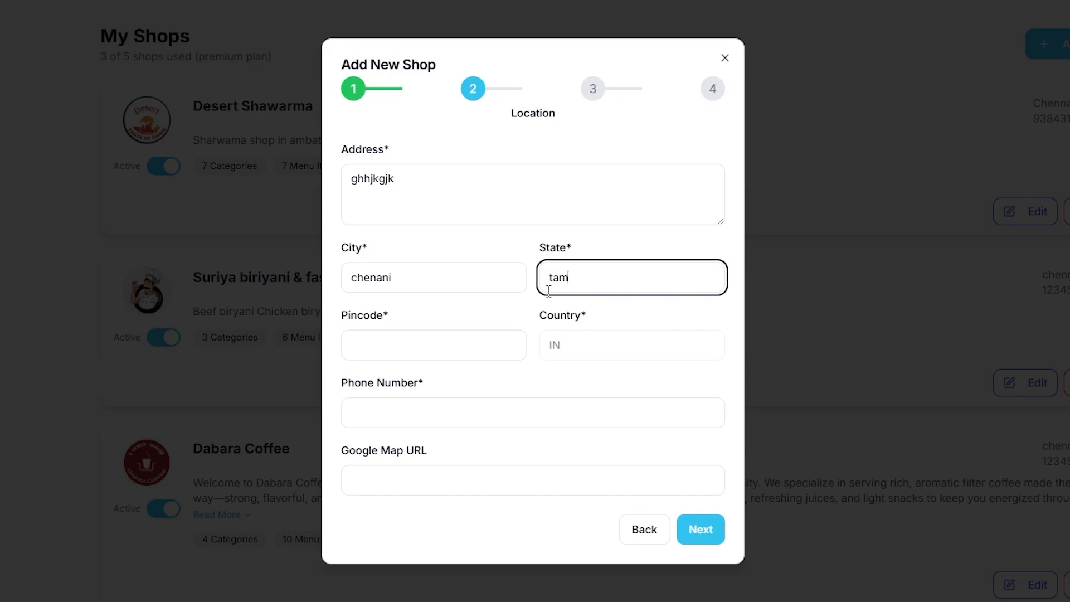
type("ilnadyu")
left_click(598, 282)
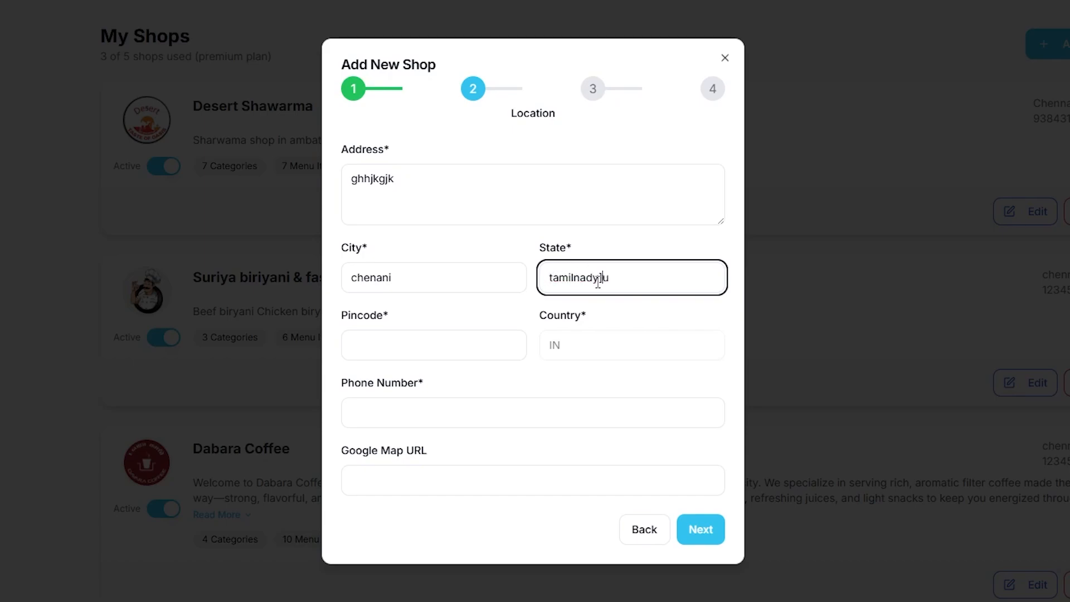
Step: Enter pincode 600053 and the shop's phone number, then open a new browser tab
left_click(445, 347)
type("60053")
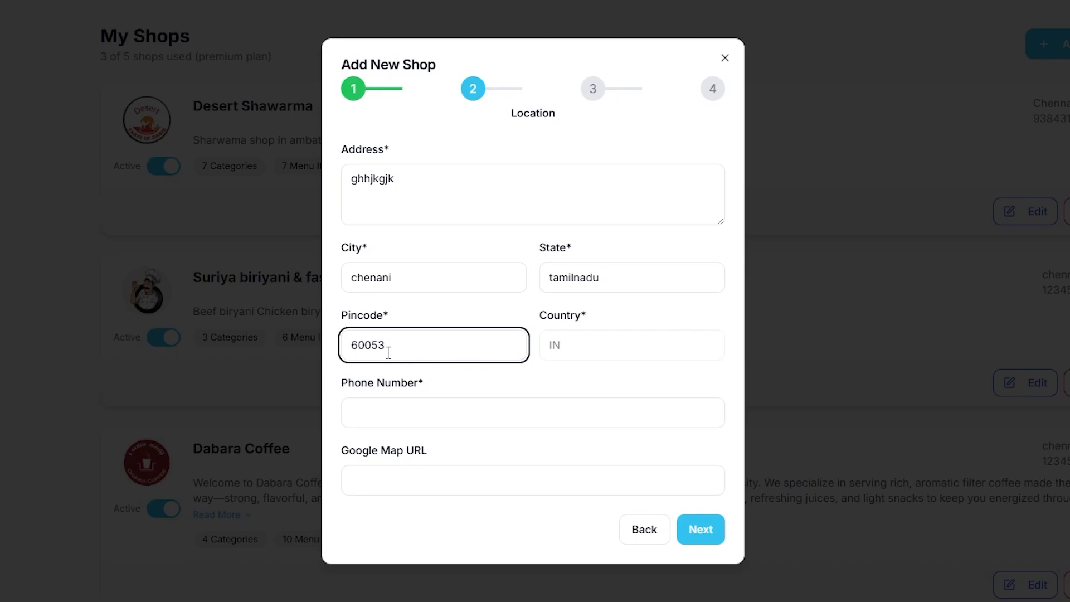
left_click(361, 343)
type("053")
left_click(437, 409)
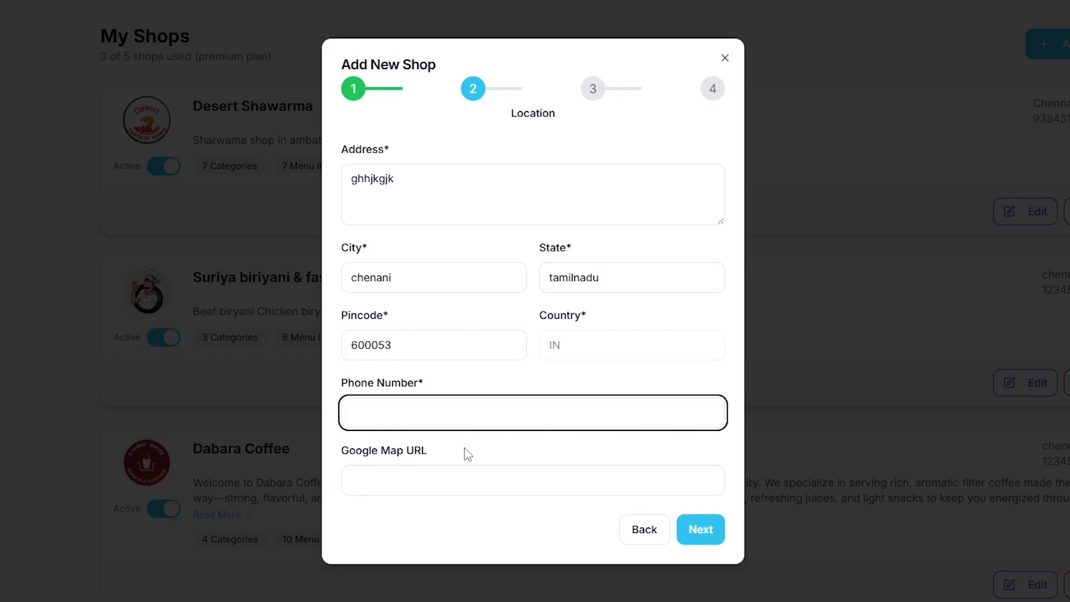
type("212123123123")
key("Tab")
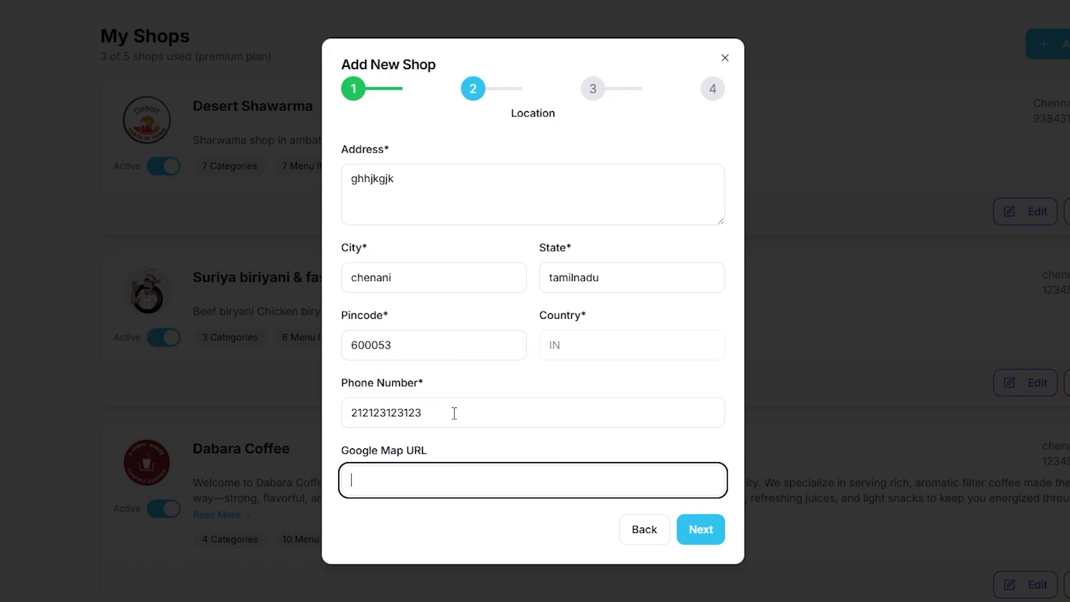
key("ctrl+t")
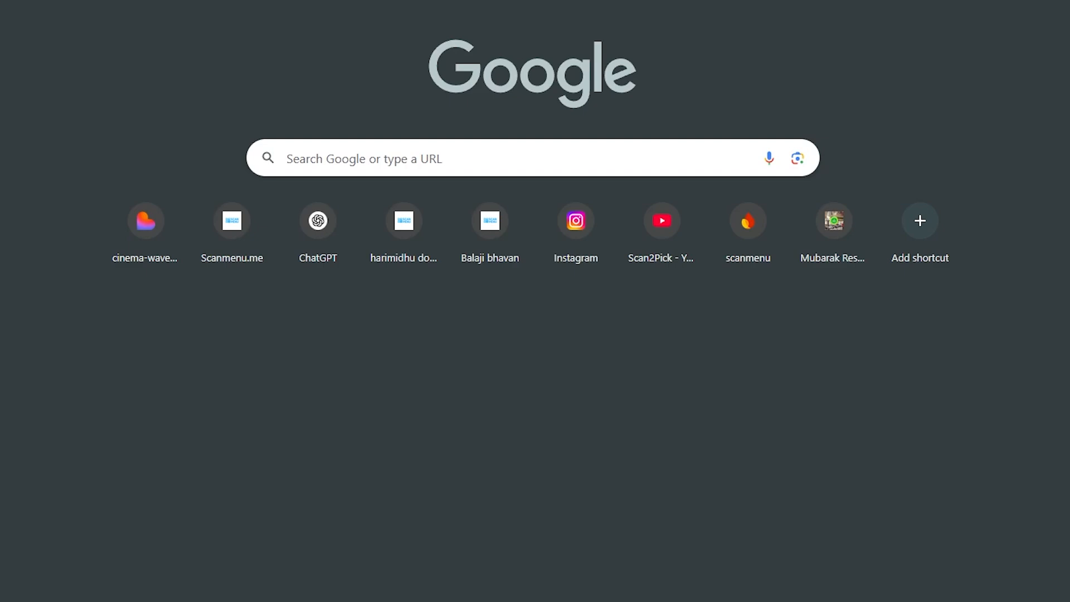
Step: Search Google for 'fast food chennai' and copy JACK N JILL FAST FOOD's map share link
type("fast")
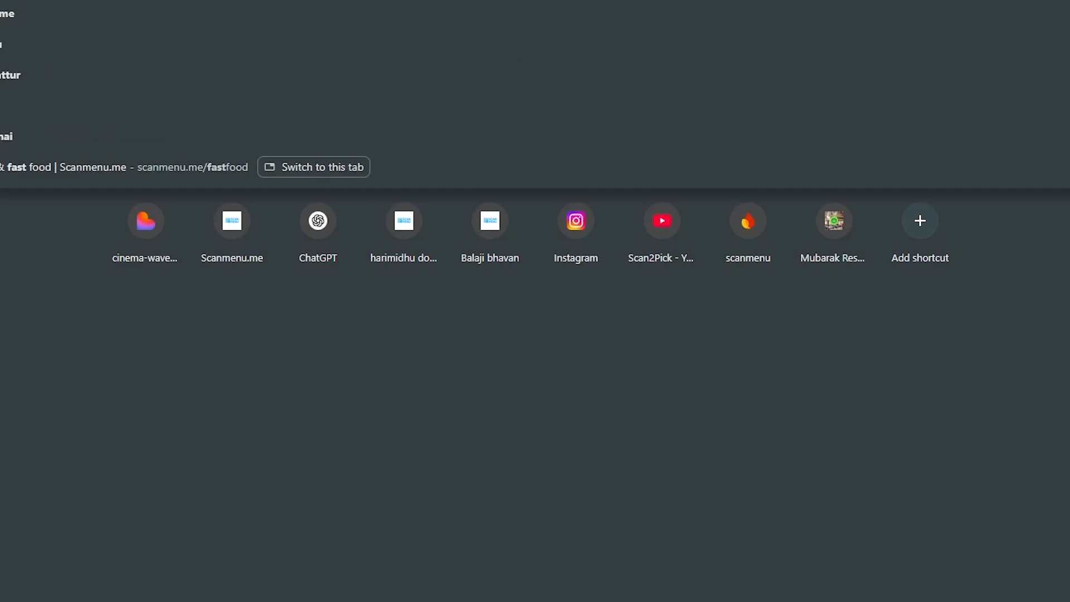
type(" food che")
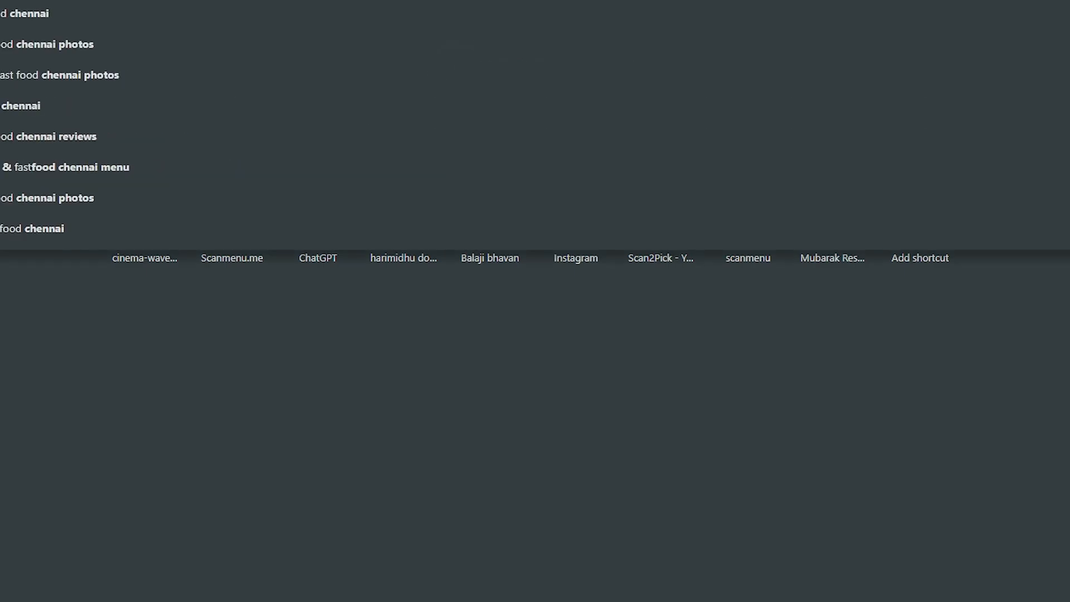
type("nnai")
key("Return")
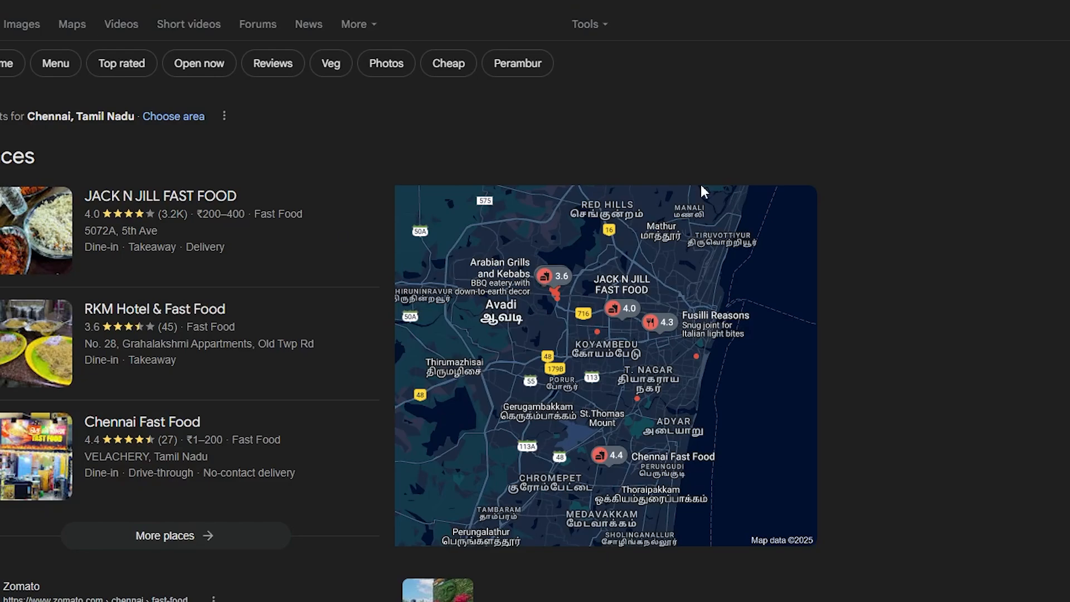
left_click(281, 239)
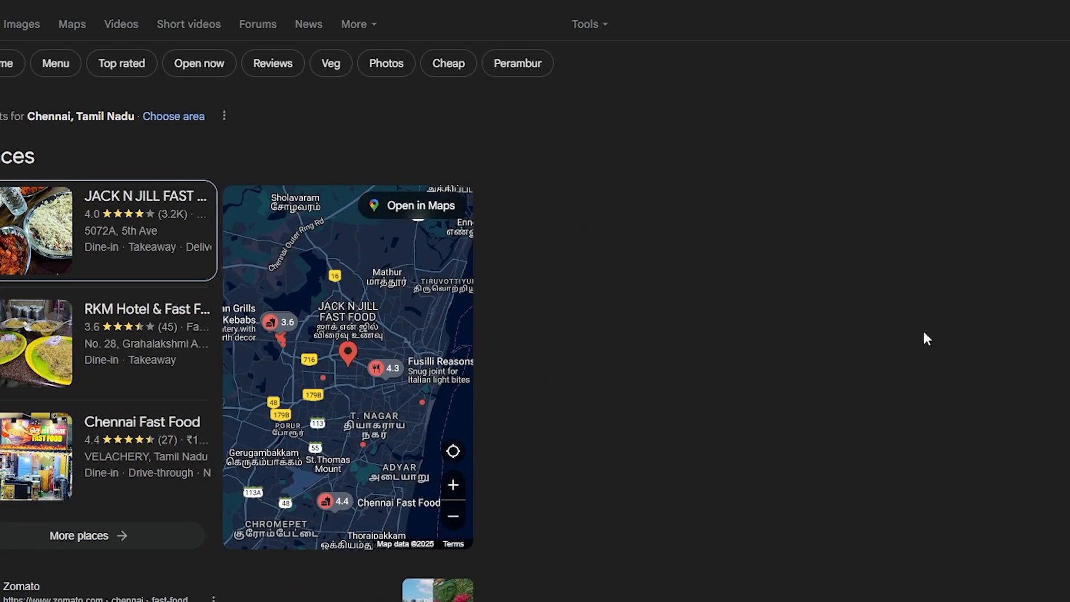
left_click(749, 295)
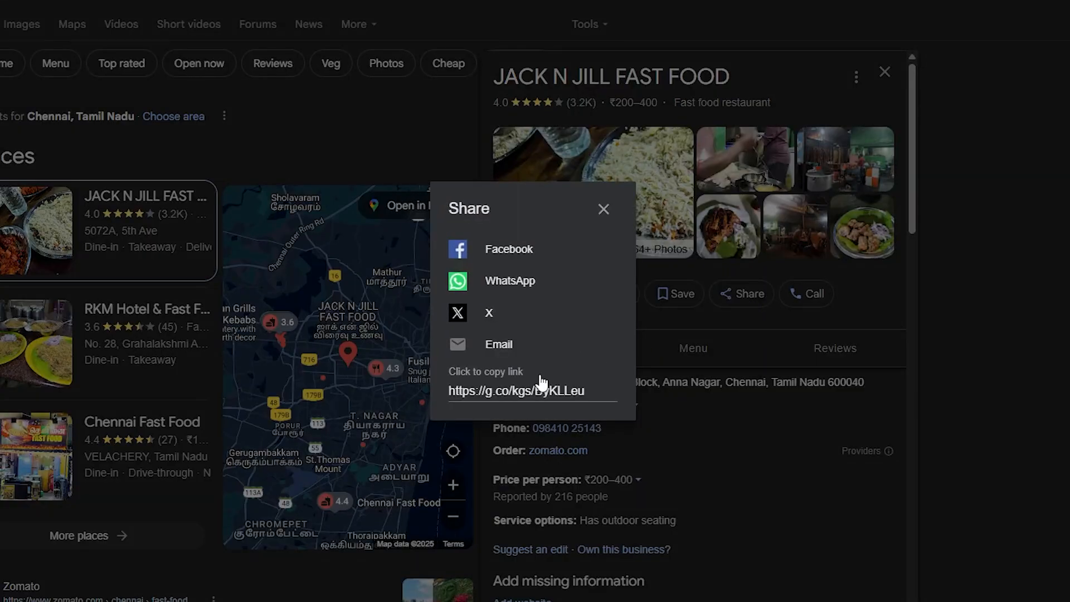
left_click(548, 392)
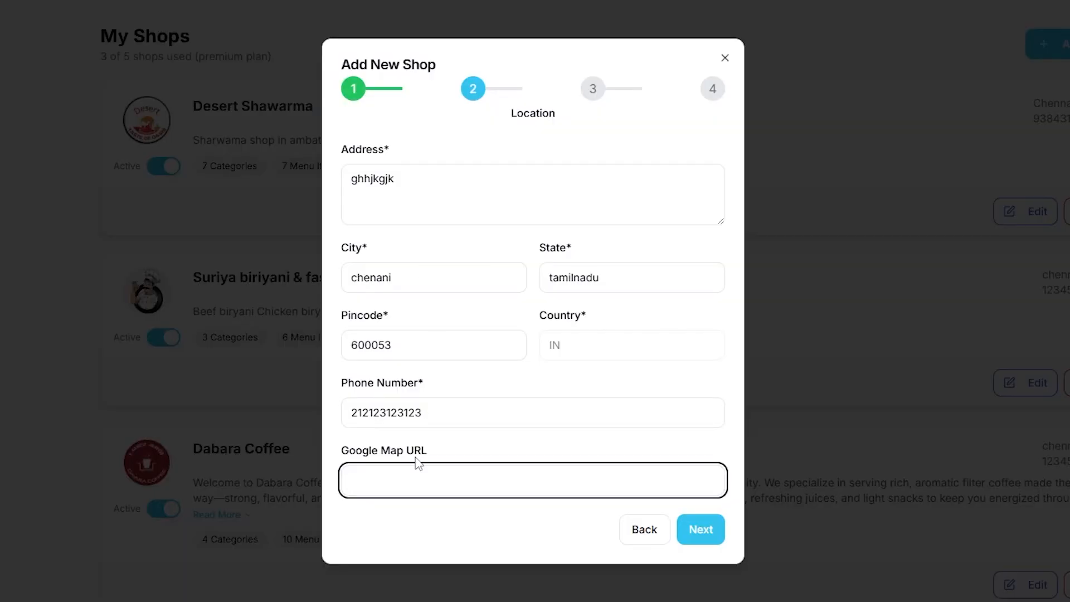
Step: Paste the copied map link as the Google Map URL, then fill the Instagram and Facebook links
key("ctrl+v")
left_click(688, 532)
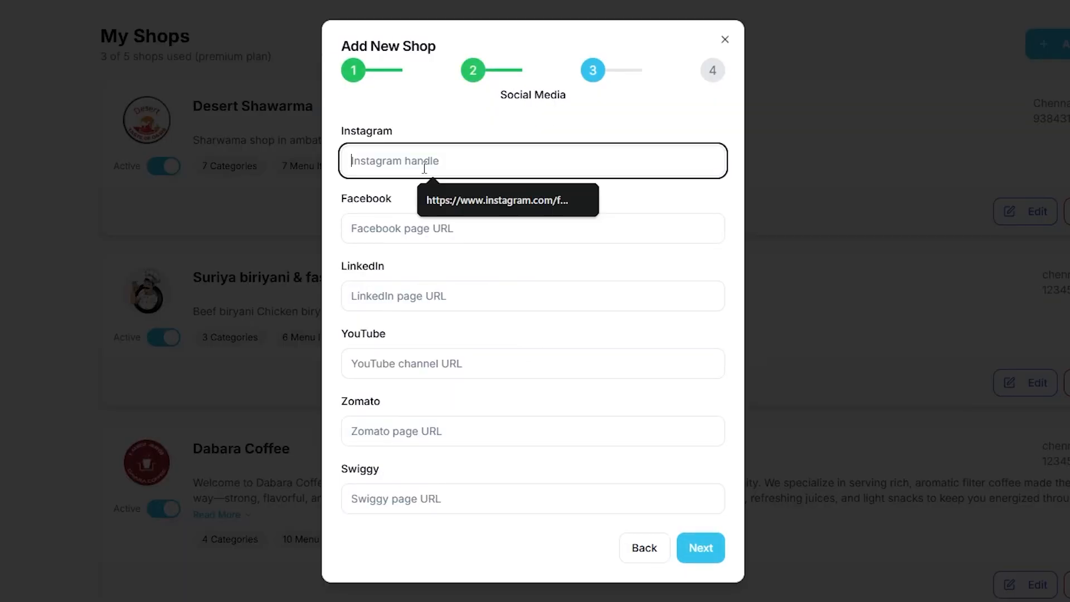
left_click(504, 205)
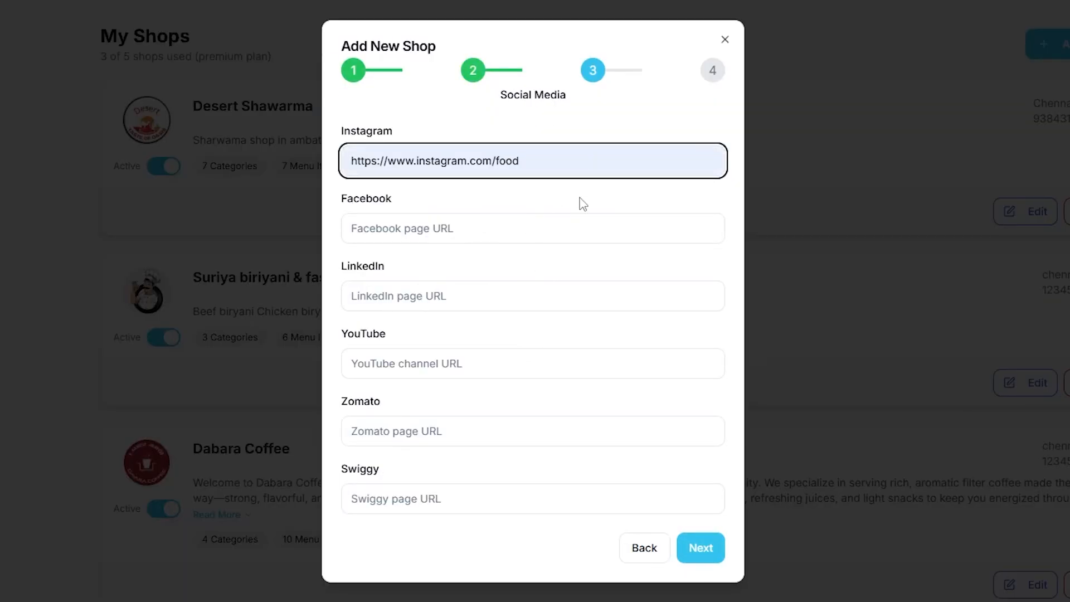
left_click(556, 227)
left_click(536, 270)
Step: Fill the Zomato and Swiggy links from saved suggestions, skipping LinkedIn
left_click(483, 298)
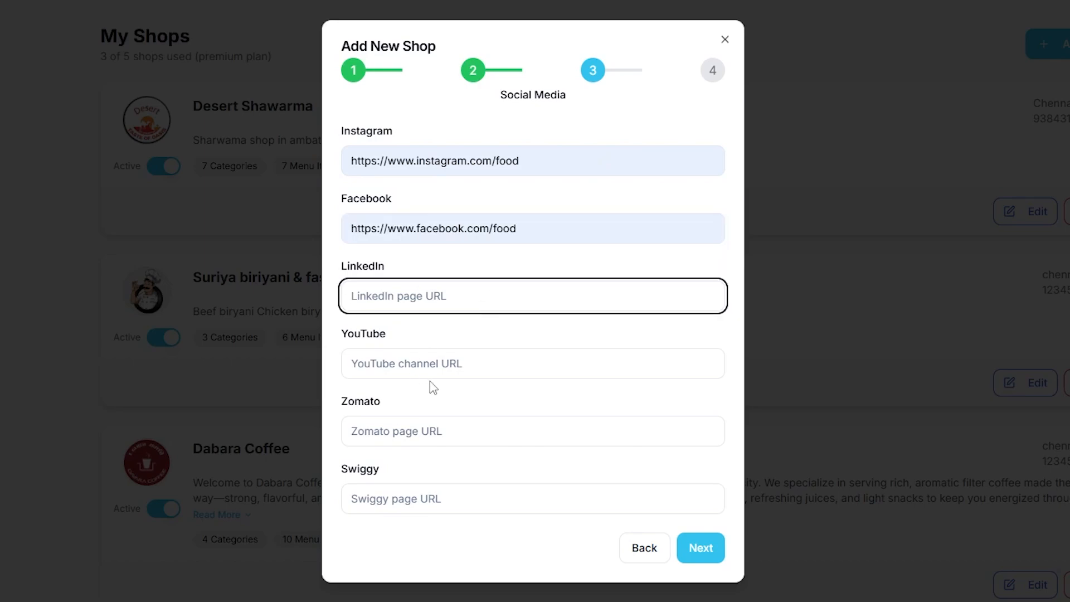
left_click(443, 368)
left_click(437, 432)
left_click(442, 500)
left_click(487, 427)
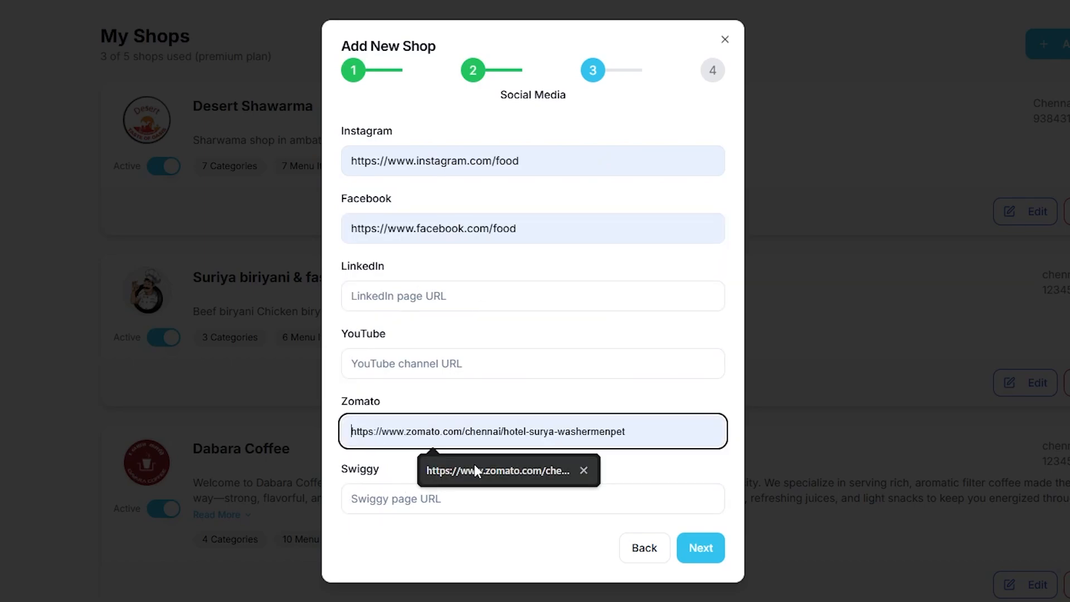
left_click(473, 469)
left_click(453, 498)
left_click(461, 536)
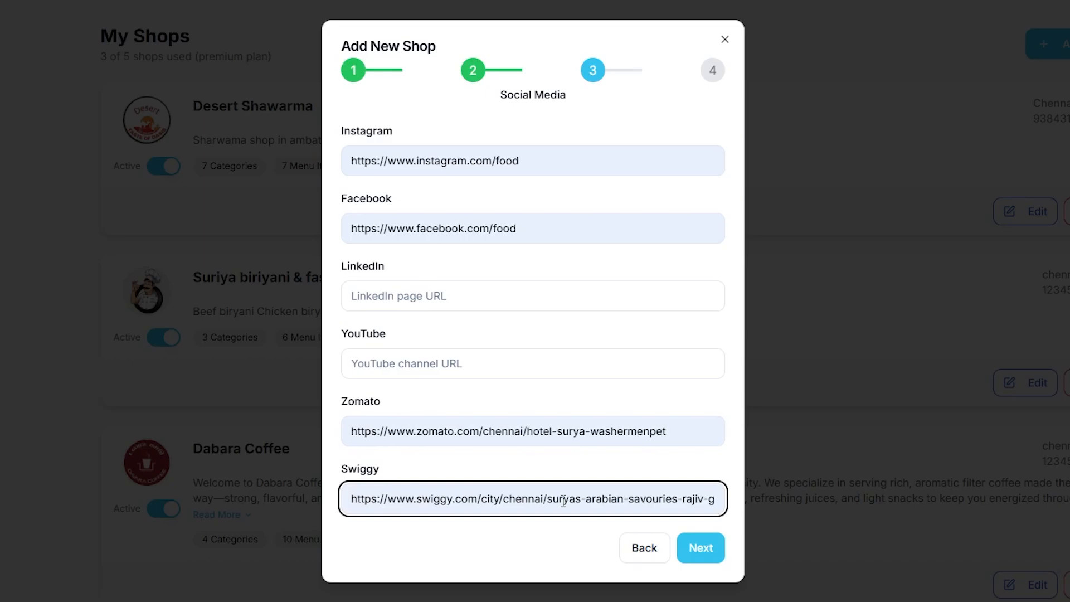
Step: Set the shop username to desert_ambattur
left_click(701, 547)
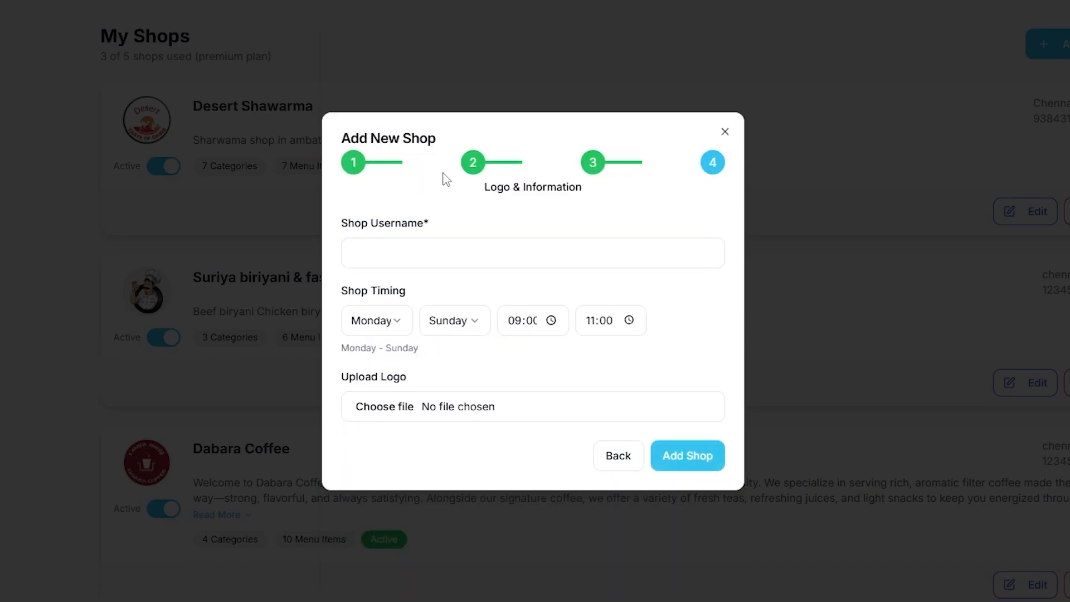
left_click(444, 251)
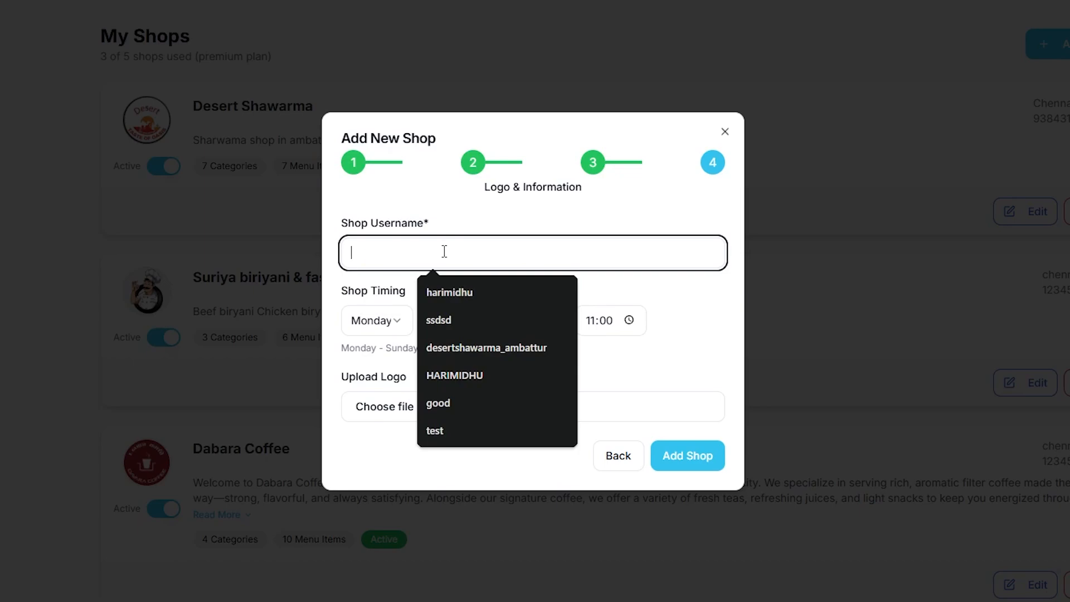
left_click(506, 346)
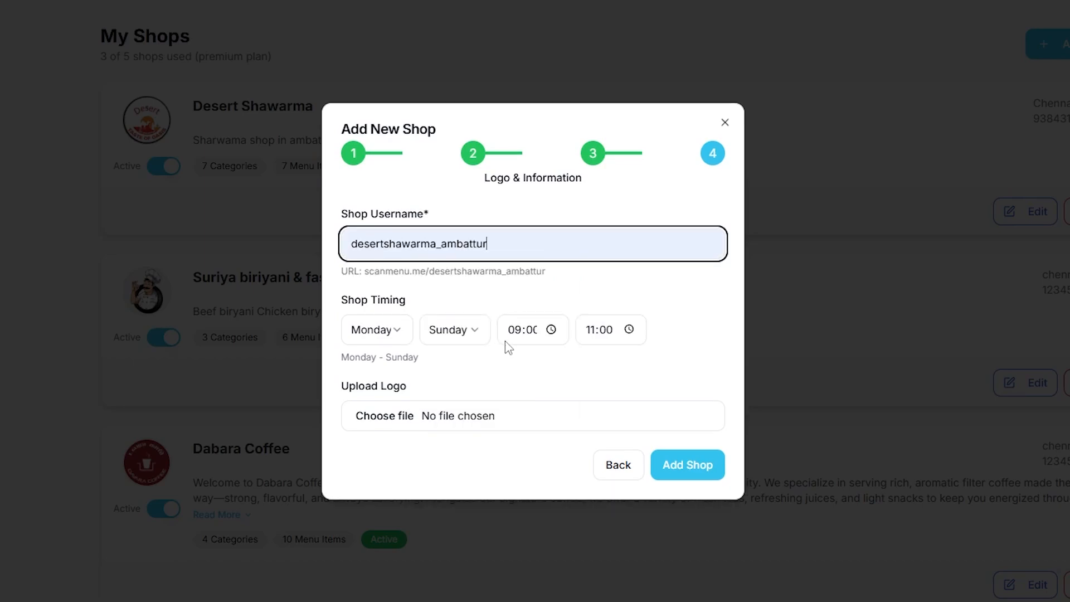
left_click_drag(554, 272, 440, 274)
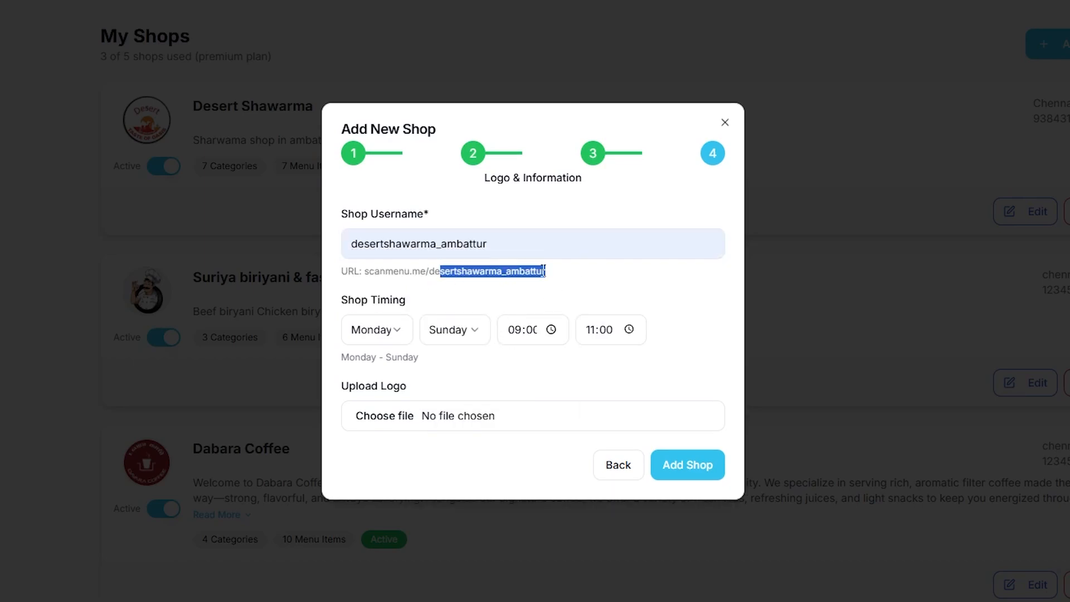
left_click(564, 280)
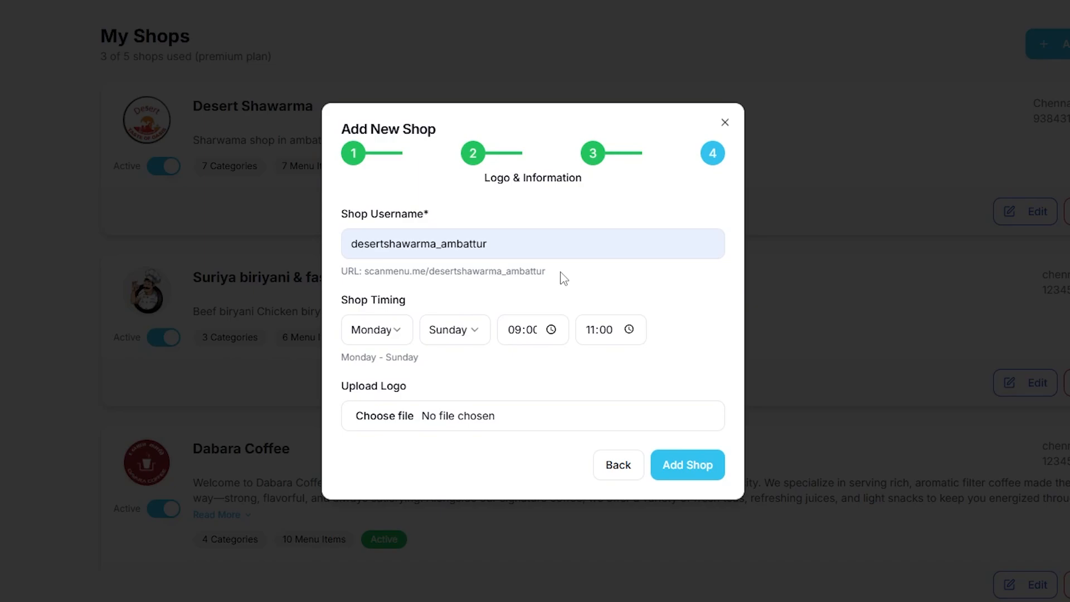
left_click_drag(635, 234, 396, 244)
key("BackSpace")
key("BackSpace")
key("BackSpace")
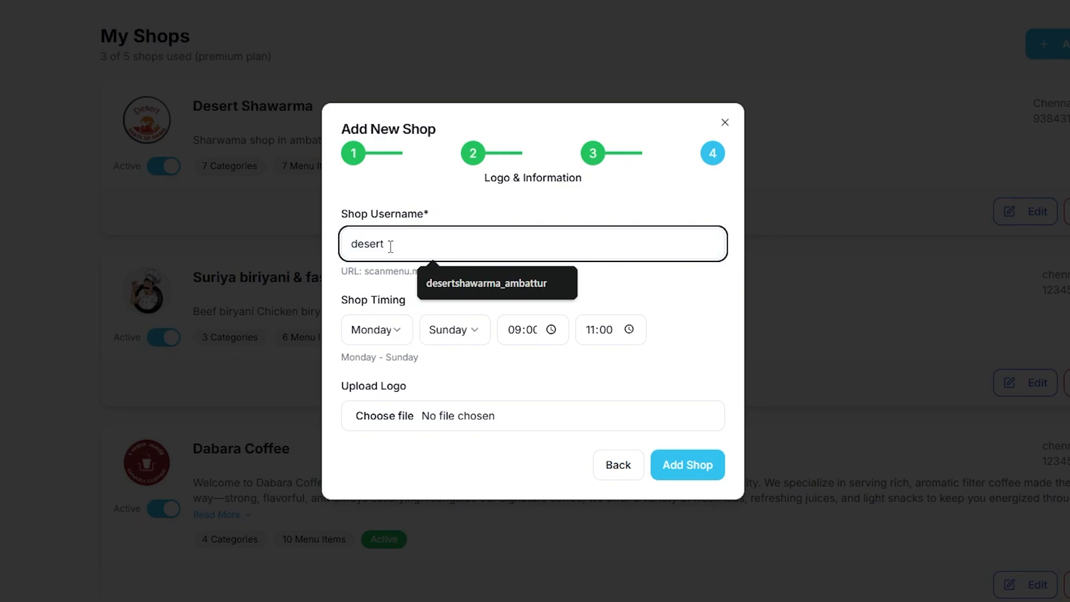
type("t")
key("BackSpace")
type("_a")
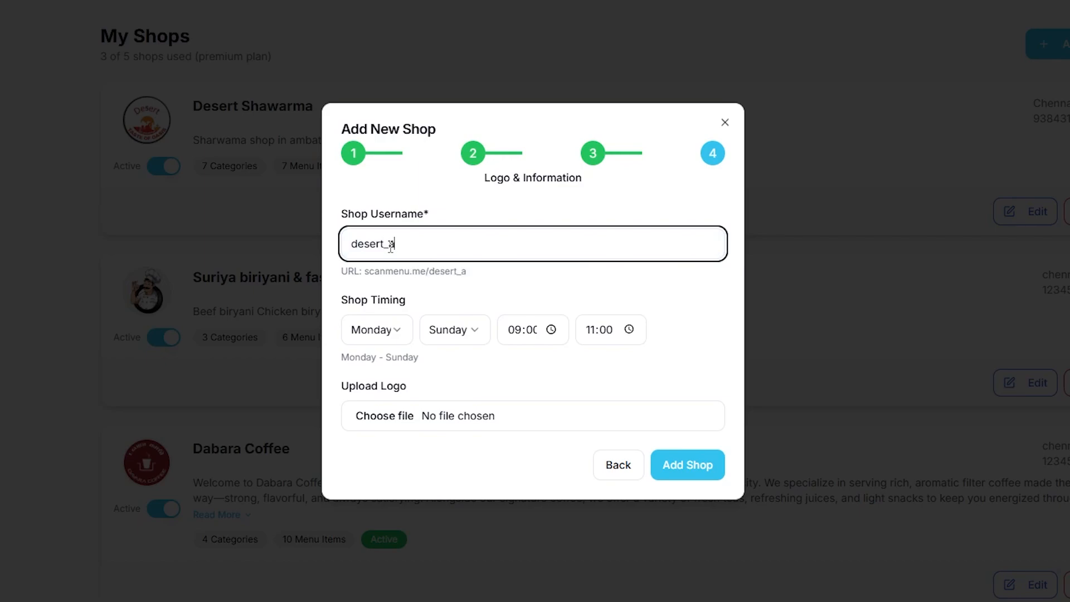
type("mbattyu")
key("BackSpace")
key("BackSpace")
type("ur")
left_click_drag(475, 246, 364, 244)
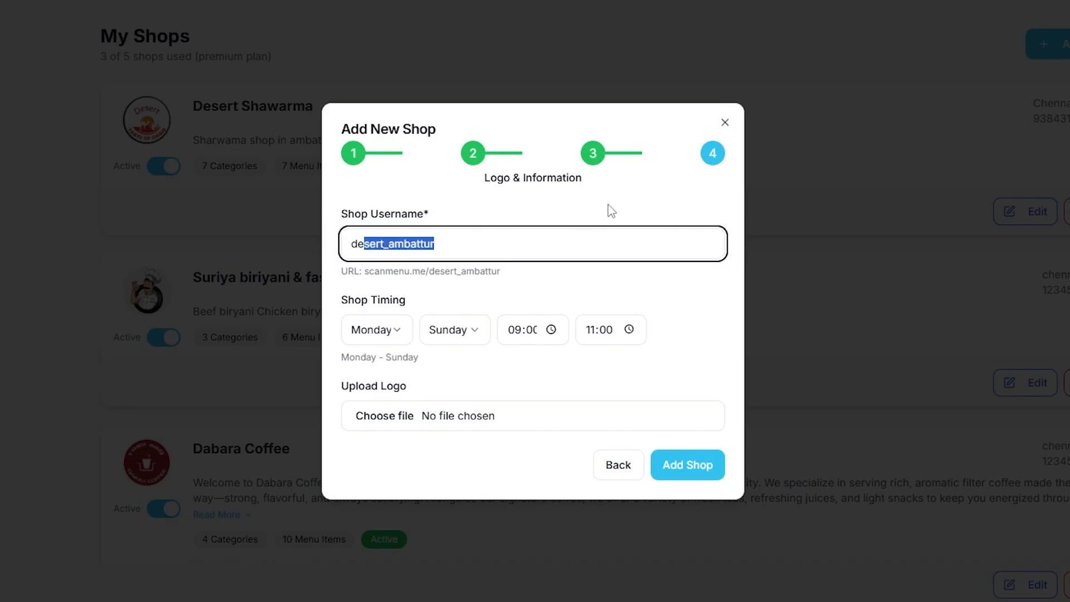
Step: Choose the tea-cup image as the shop logo
left_click(399, 417)
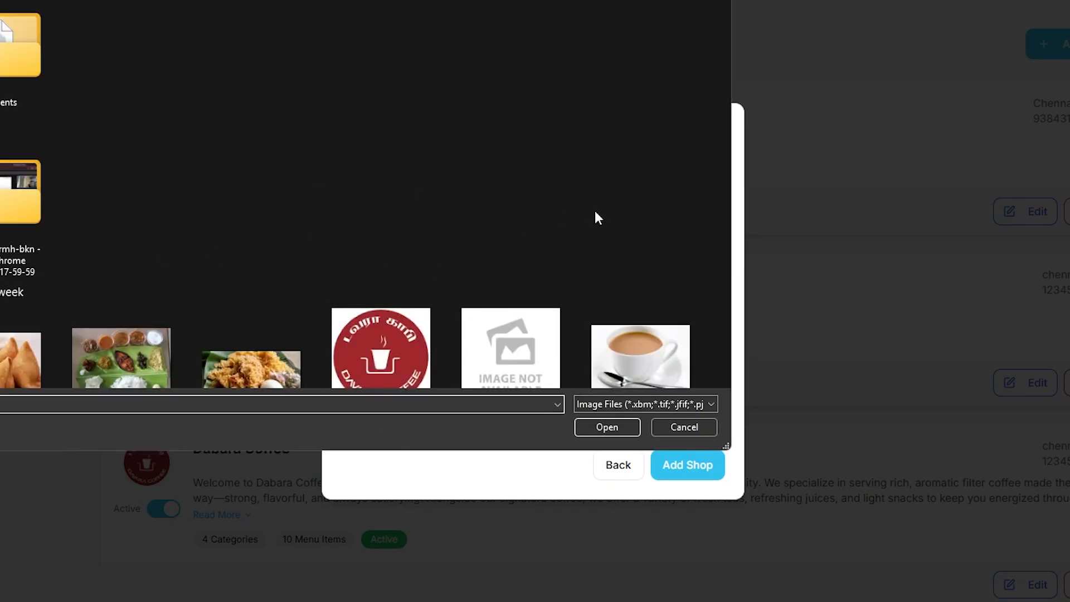
left_click(640, 351)
left_click(608, 425)
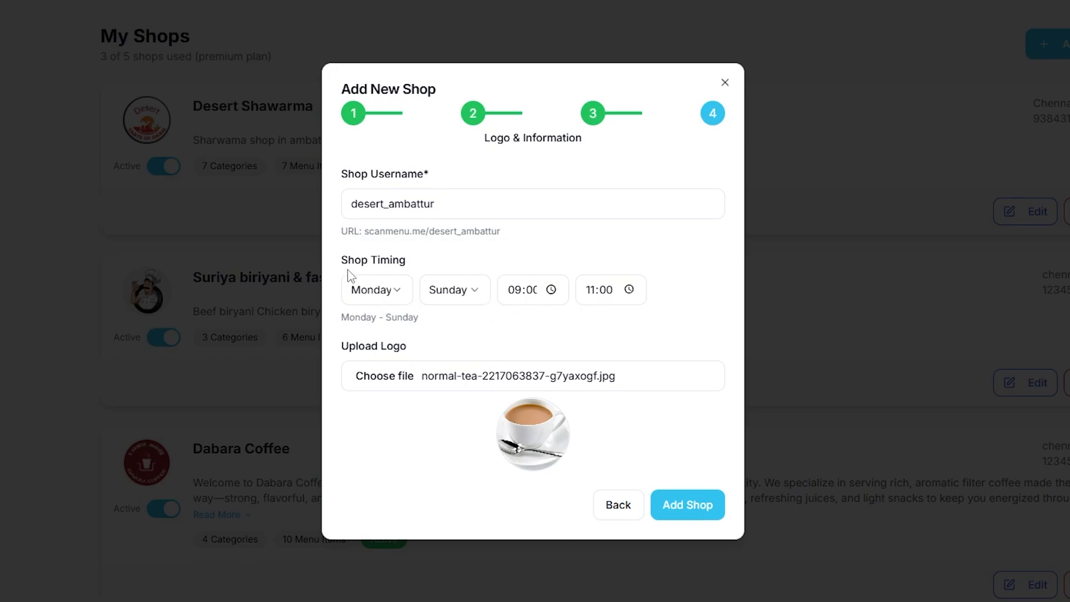
left_click_drag(342, 259, 416, 260)
left_click(449, 265)
Step: Set opening days Tuesday to Saturday, hours 11:00 to 12:00, and add the shop
left_click(397, 296)
left_click(410, 350)
left_click(454, 290)
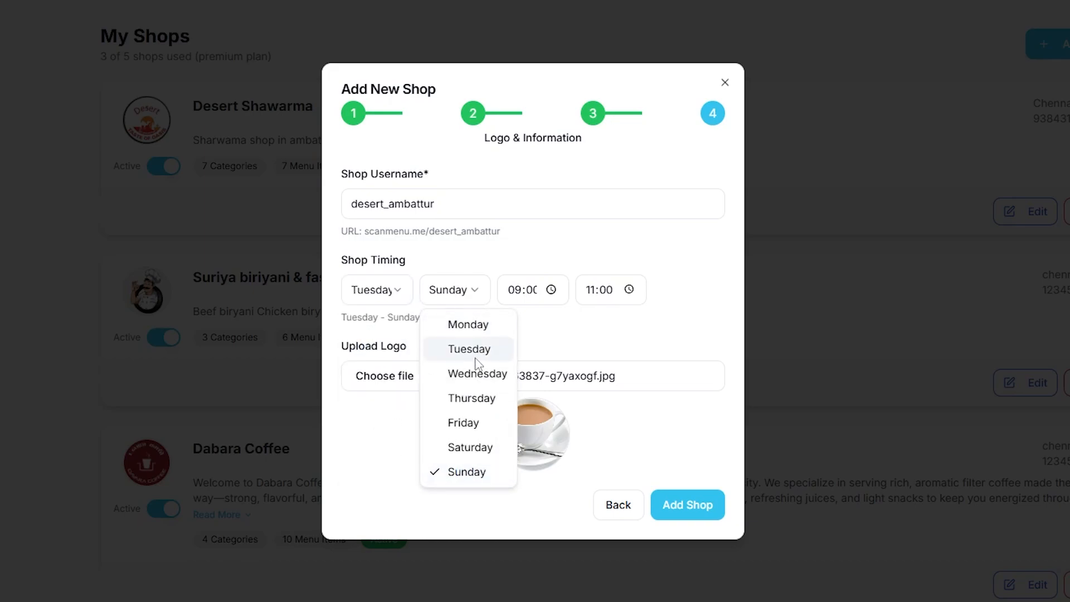
left_click(466, 447)
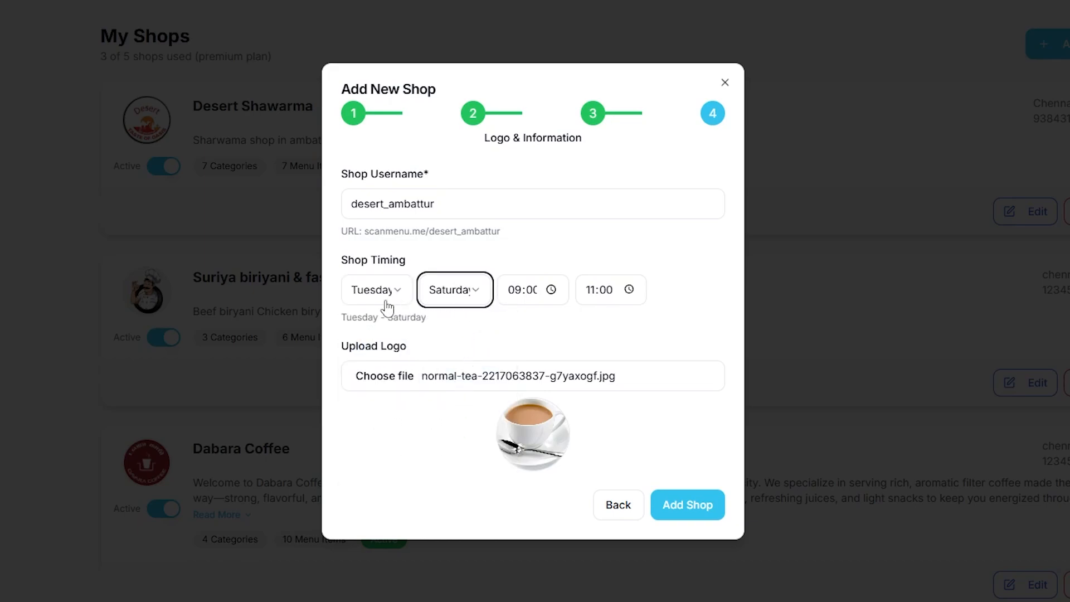
left_click(539, 300)
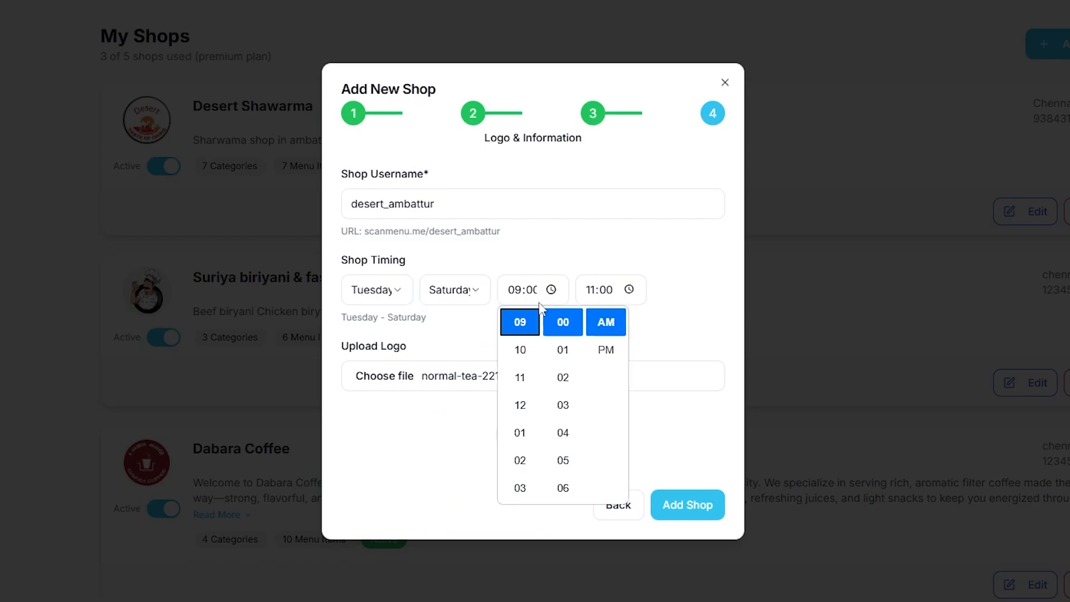
left_click(522, 377)
left_click(633, 293)
left_click(632, 291)
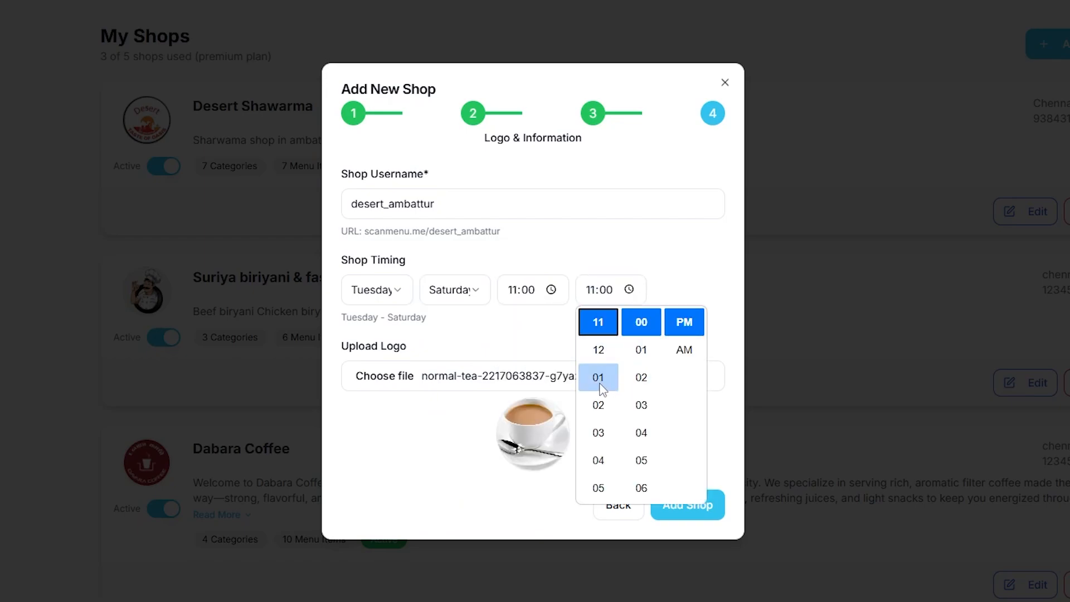
left_click(599, 350)
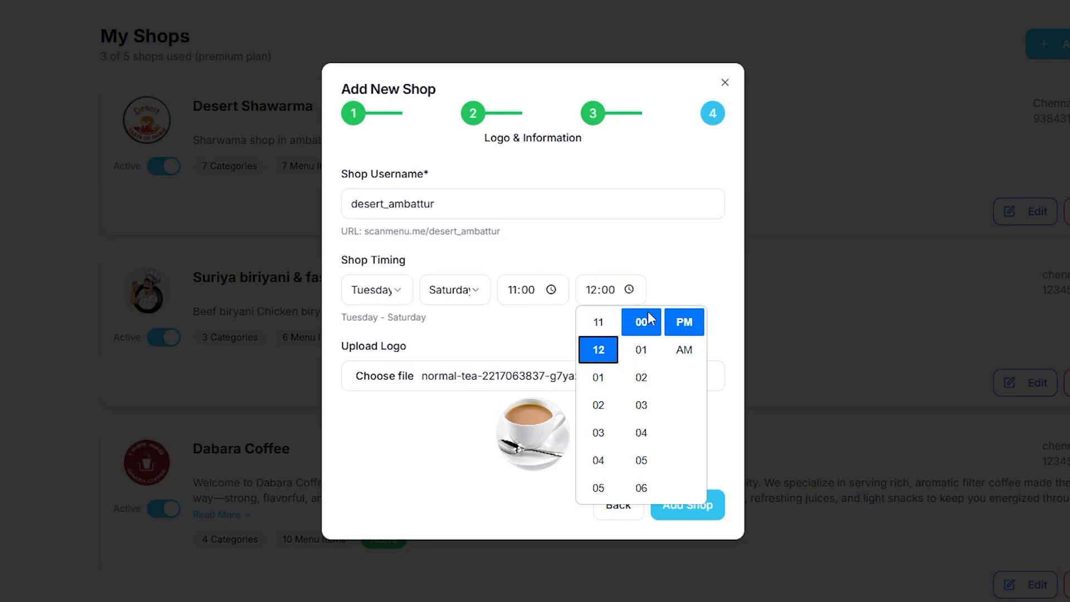
left_click(692, 286)
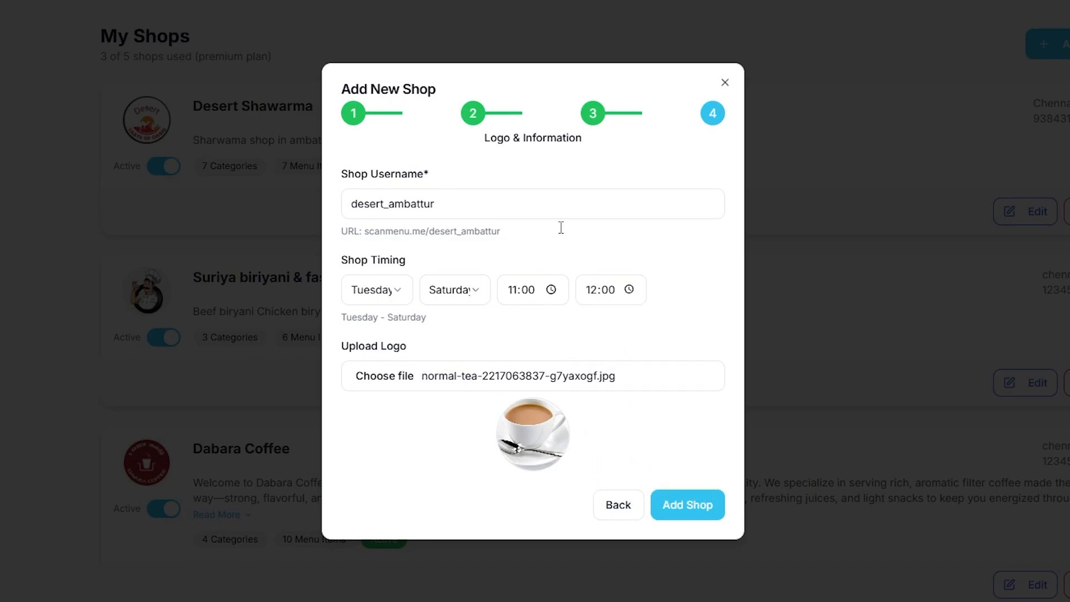
left_click(688, 509)
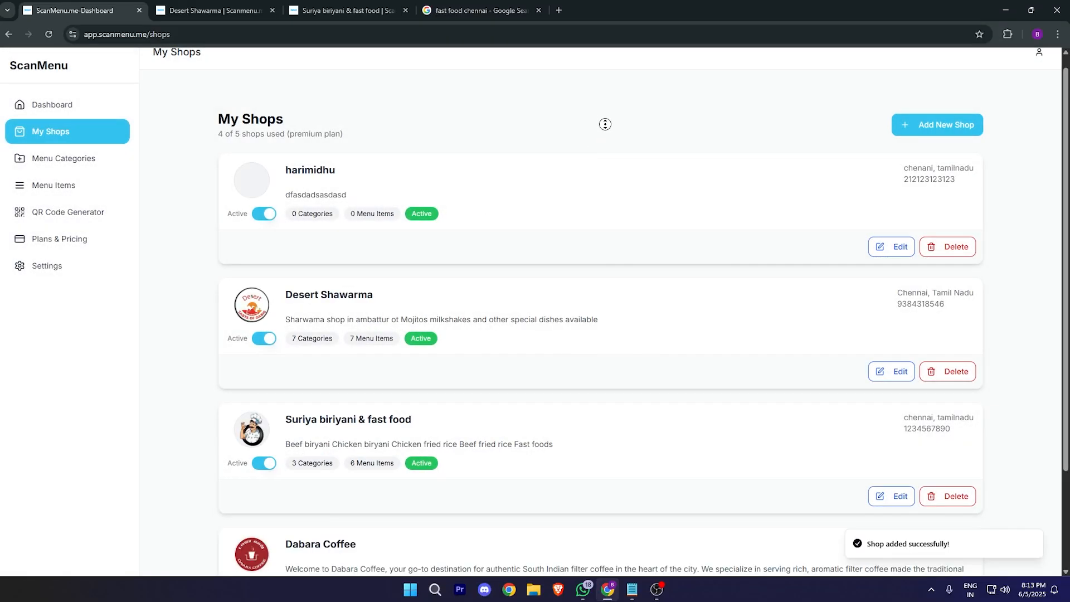
Step: Look over the new harimidhu card in the My Shops list
left_click_drag(286, 150, 409, 158)
left_click_drag(306, 175, 438, 171)
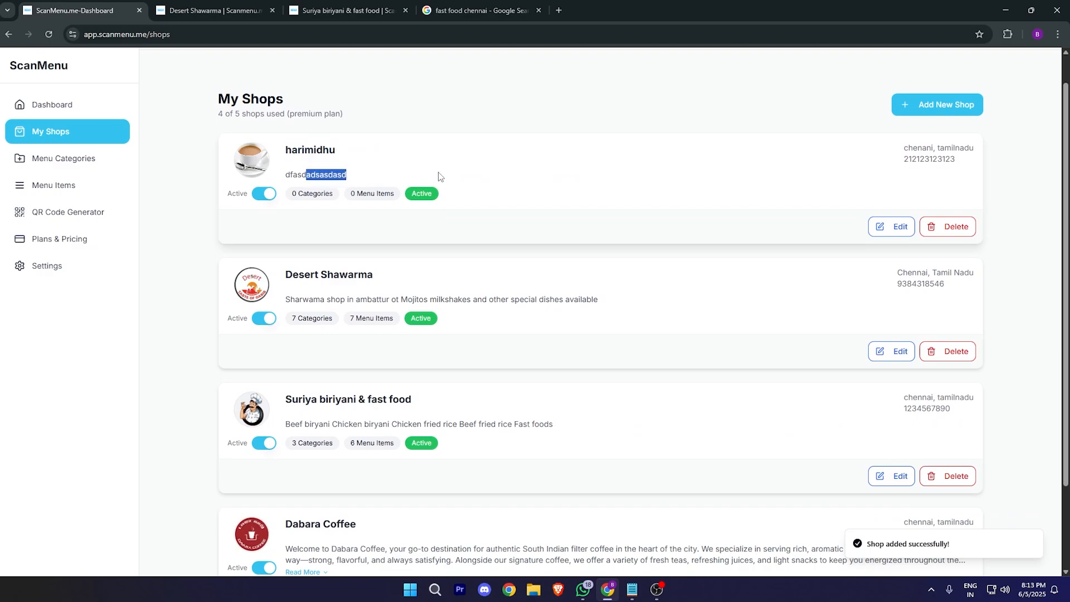
middle_click(788, 228)
scroll(787, 225, "up", 1)
left_click_drag(326, 227, 393, 228)
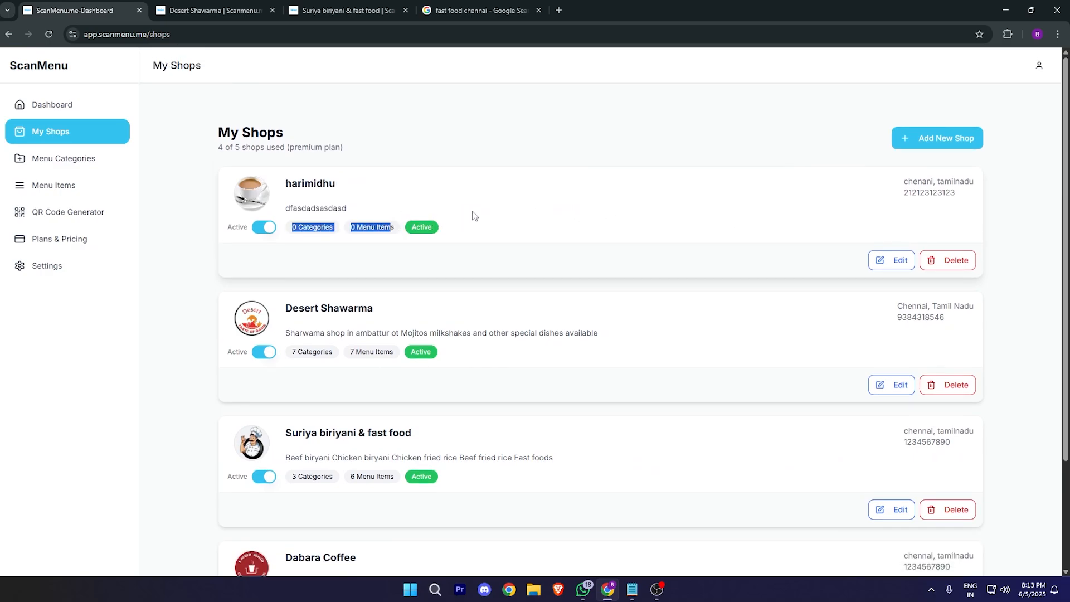
left_click(485, 203)
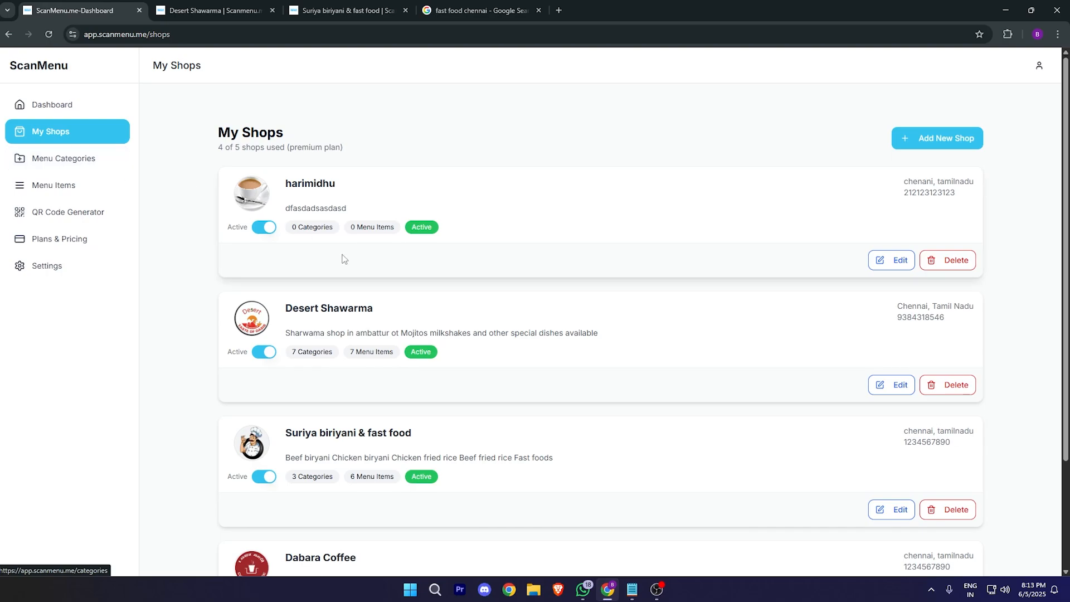
Step: Step through harimidhu's saved details without changes, then go to Menu Categories
left_click(897, 268)
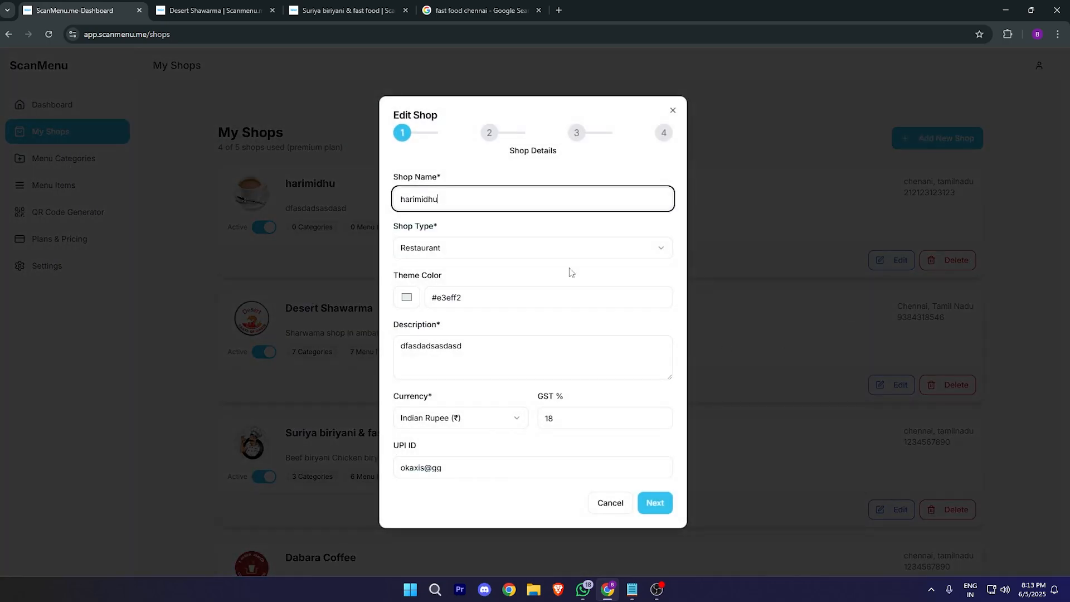
left_click(657, 503)
left_click(662, 480)
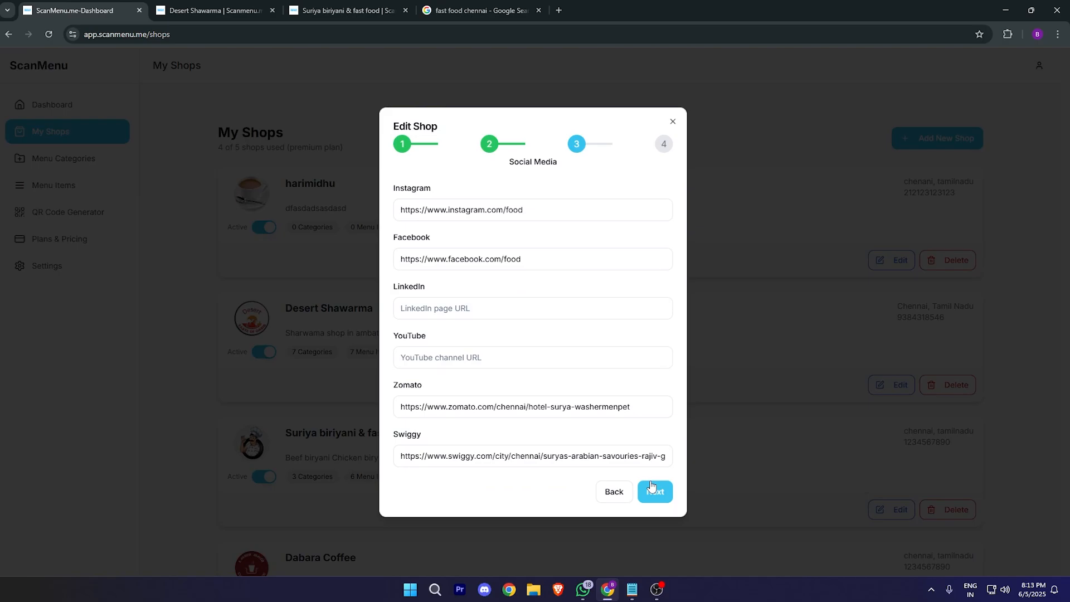
left_click(650, 489)
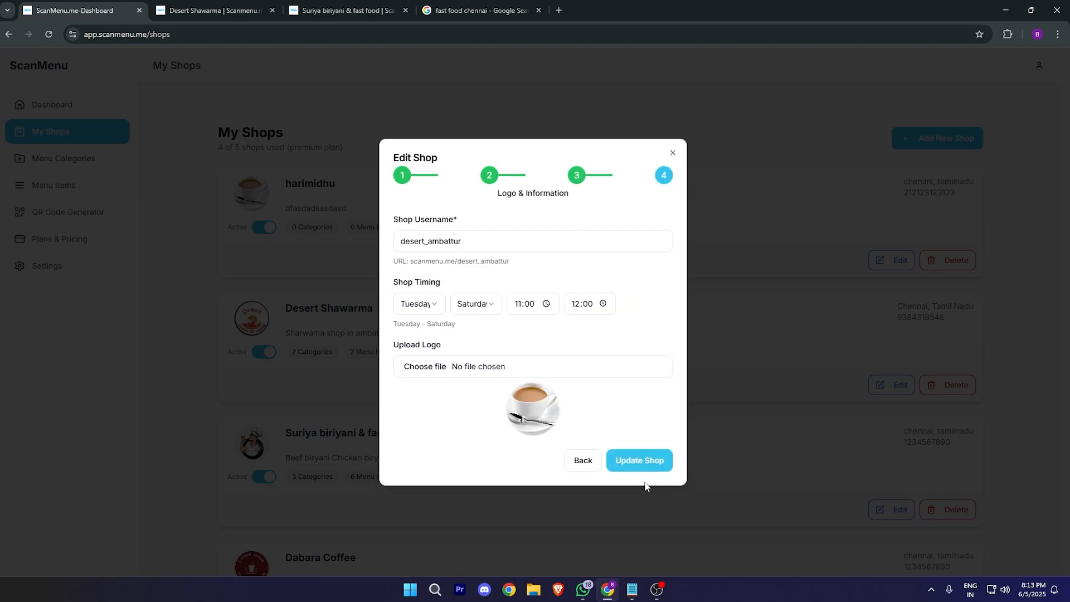
left_click(672, 152)
left_click(98, 166)
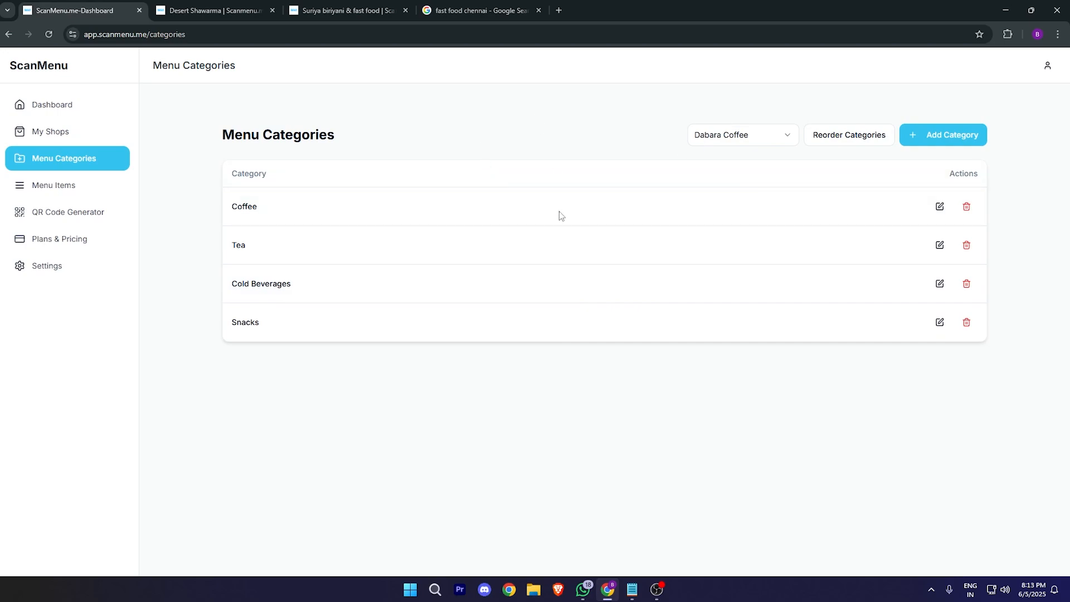
Step: Select harimidhu in the shop list and add Dinner and Breakfast categories
left_click(707, 134)
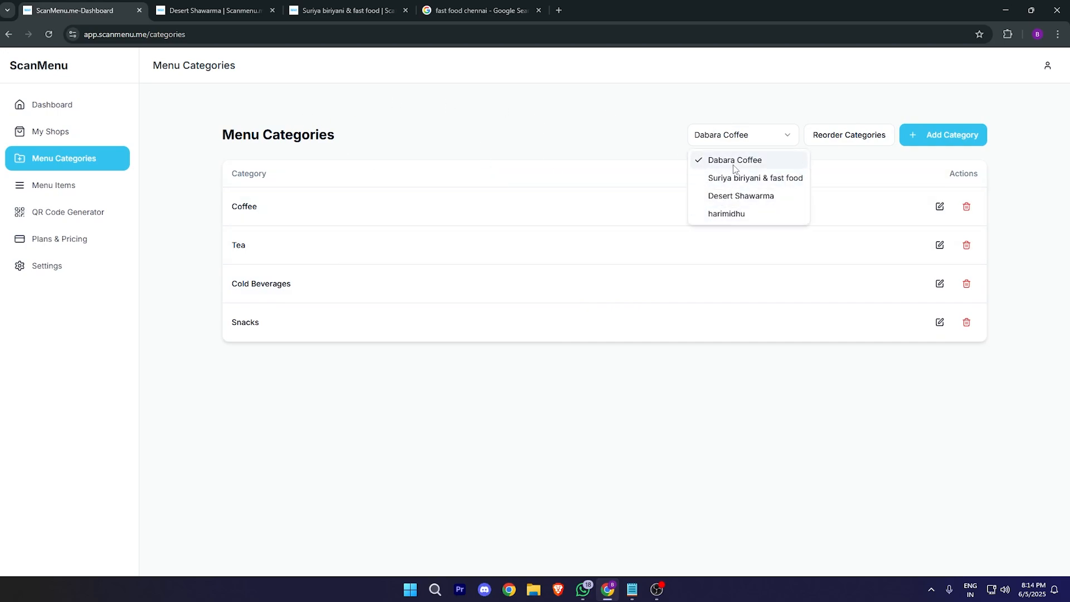
left_click(724, 215)
left_click_drag(408, 179, 858, 192)
left_click(853, 190)
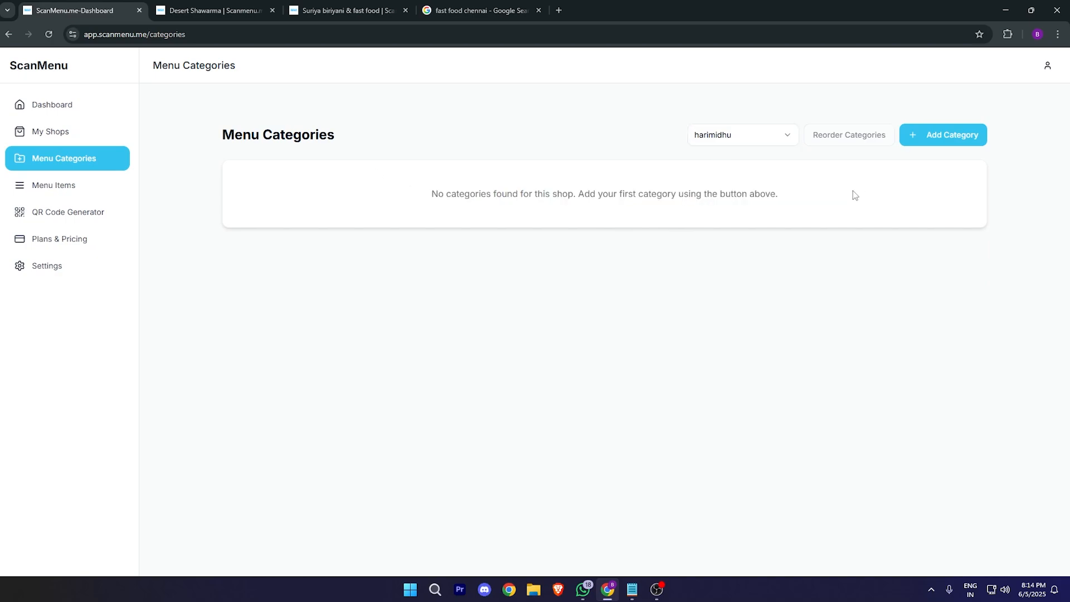
left_click(926, 144)
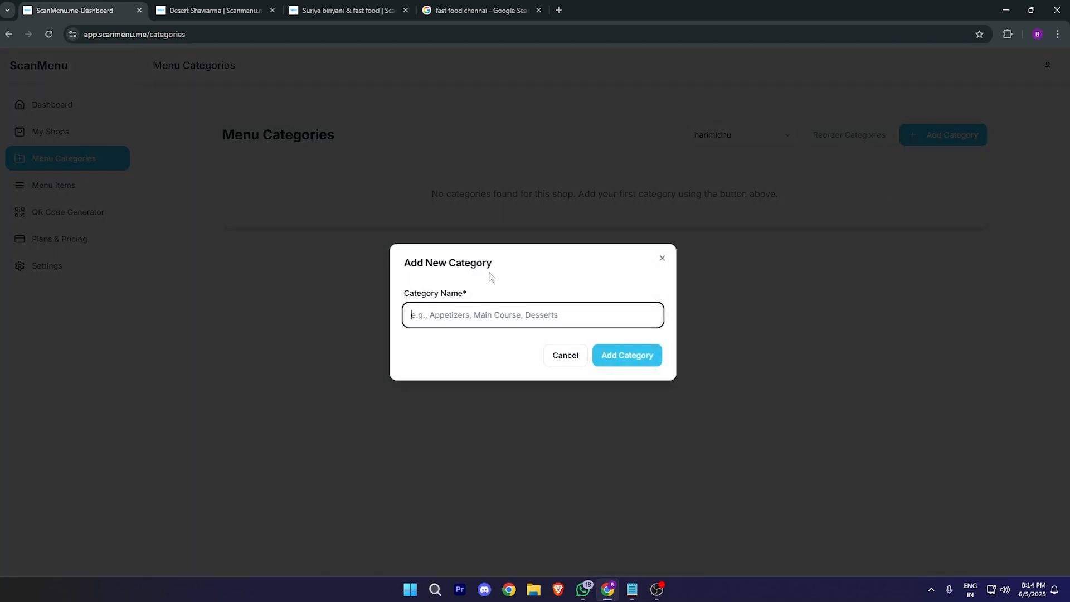
type("Dinner")
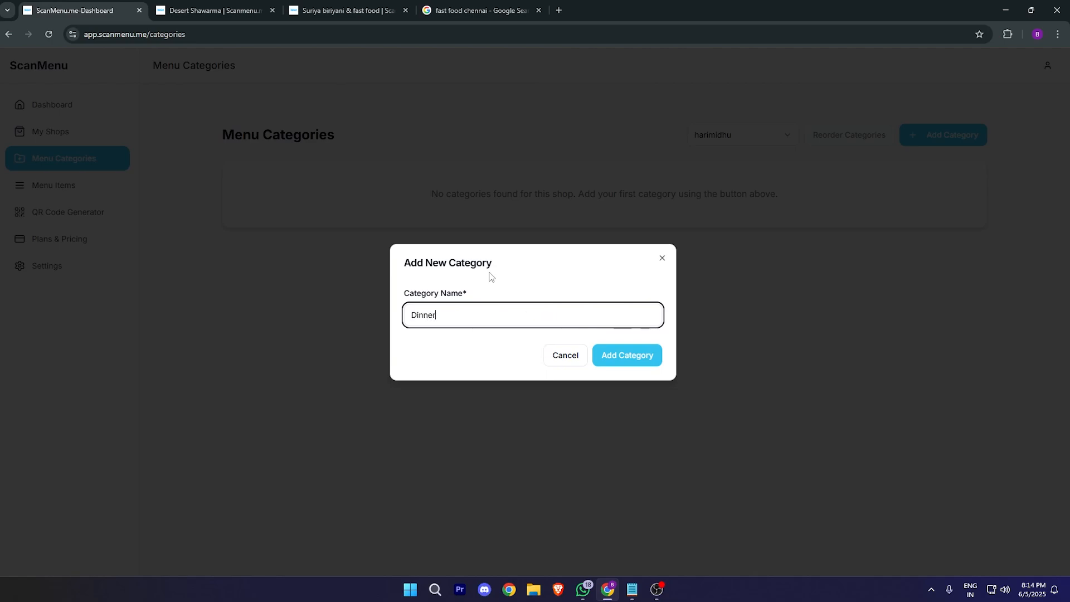
left_click(617, 359)
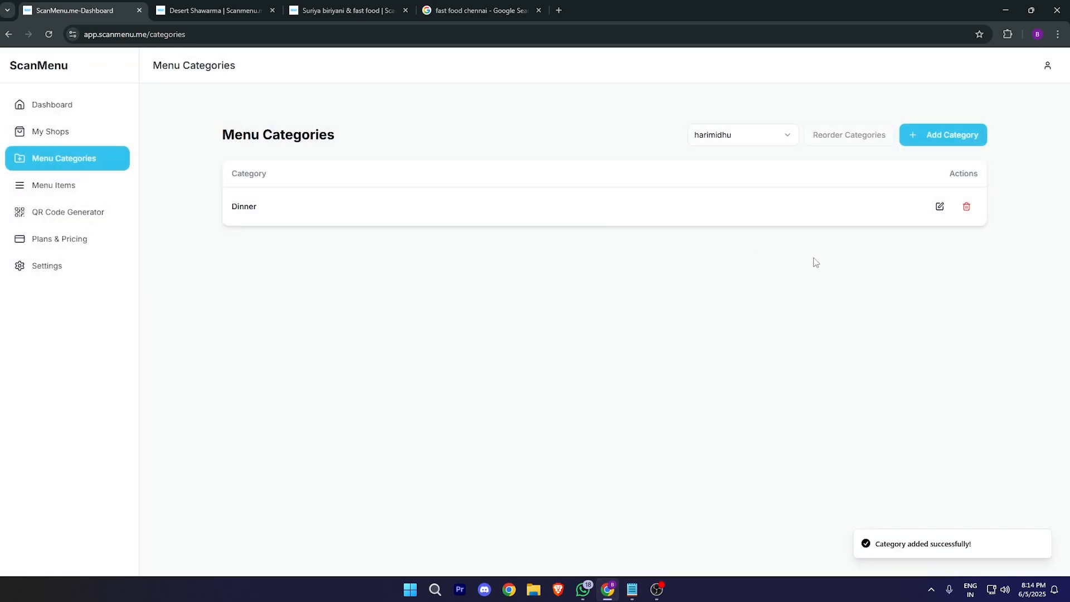
left_click(926, 141)
left_click(521, 307)
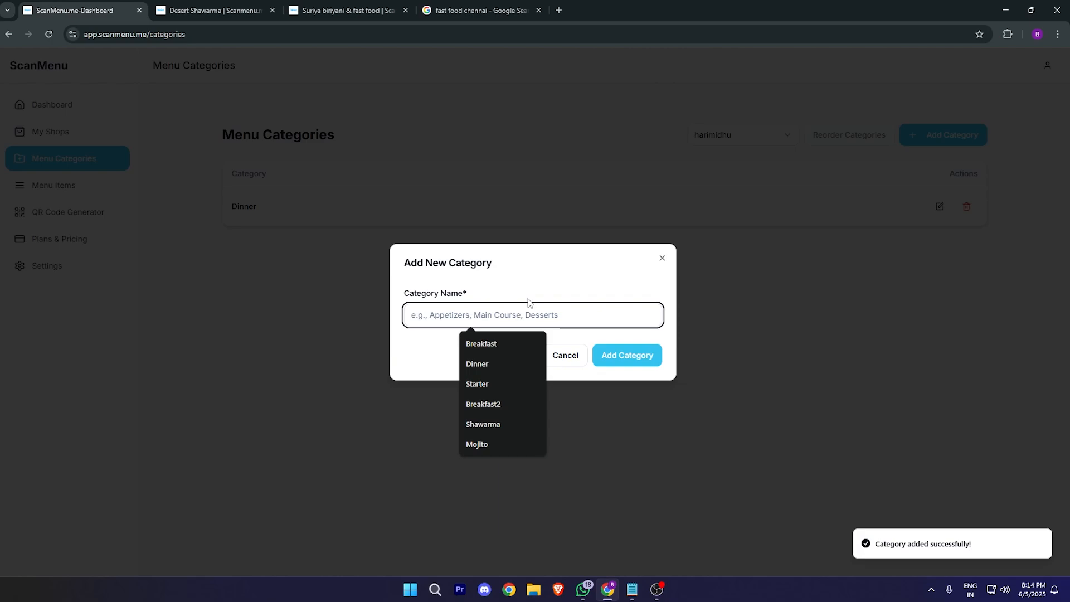
left_click(491, 344)
left_click(608, 354)
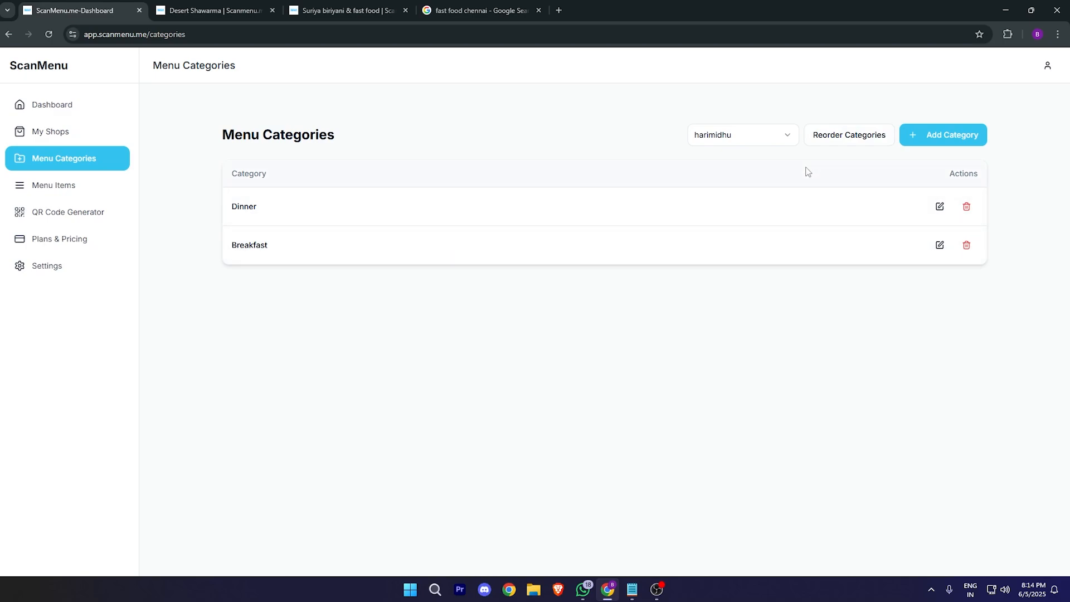
Step: Reorder the categories so Breakfast comes before Dinner
left_click(852, 139)
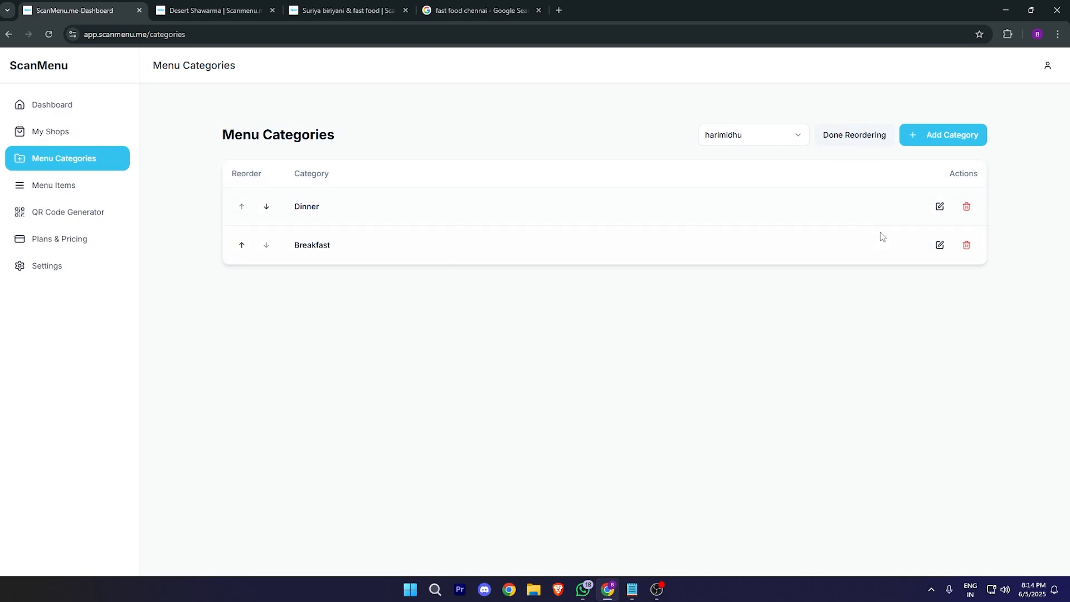
left_click(248, 242)
left_click(859, 144)
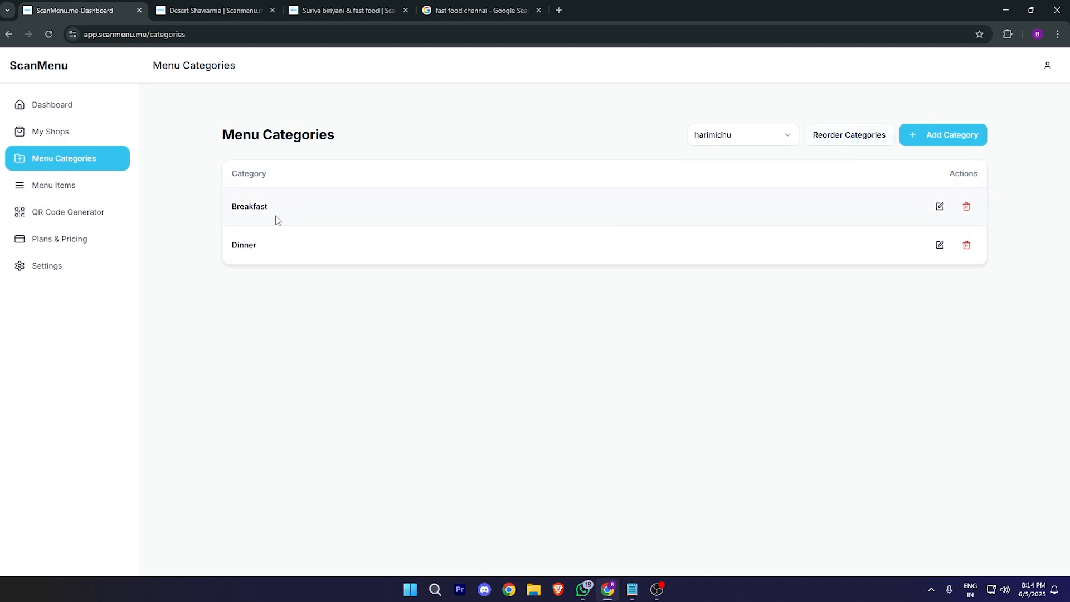
double_click(248, 207)
left_click_drag(227, 248, 369, 235)
left_click(185, 319)
Step: Browse each shop's menu items, ending on the new shop's empty item list
left_click(90, 185)
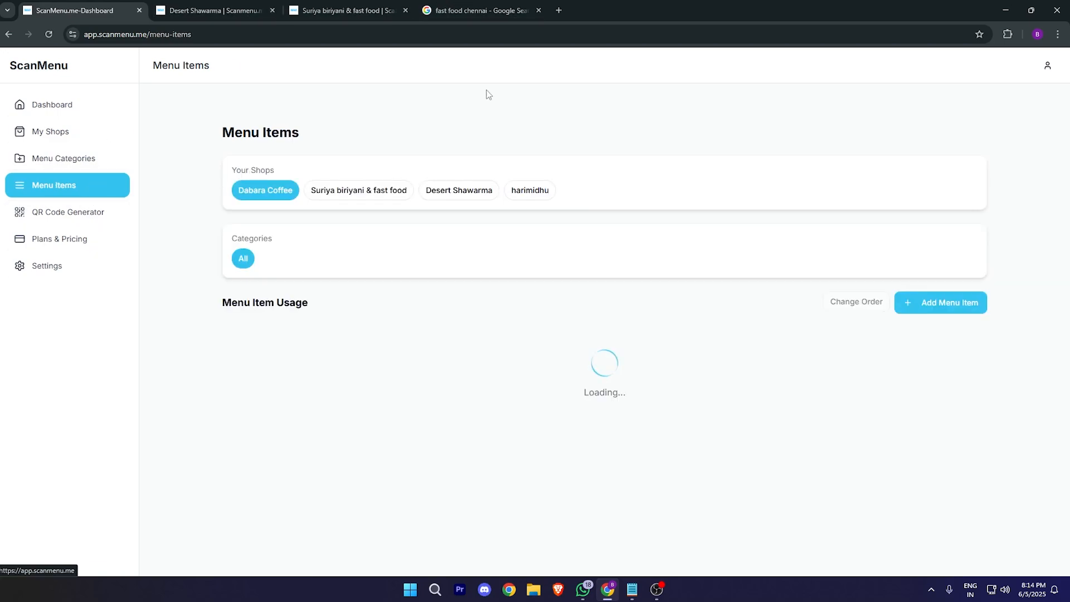
left_click(528, 191)
left_click(314, 189)
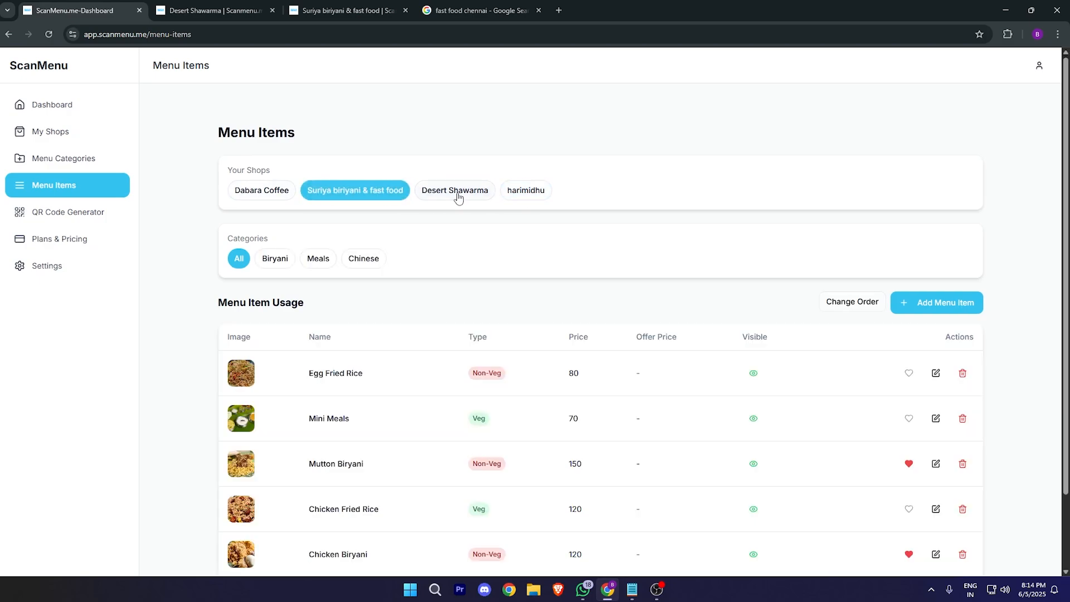
left_click(456, 191)
left_click(529, 192)
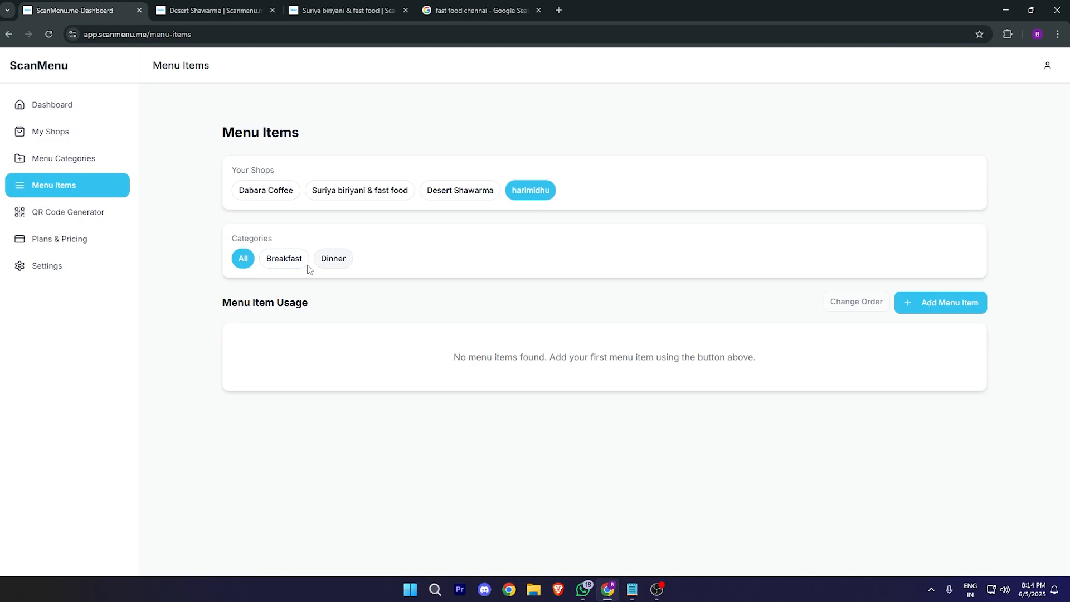
Step: Start a new Breakfast menu item named Dosai, described as 'dosai classic'
left_click(937, 304)
left_click(549, 178)
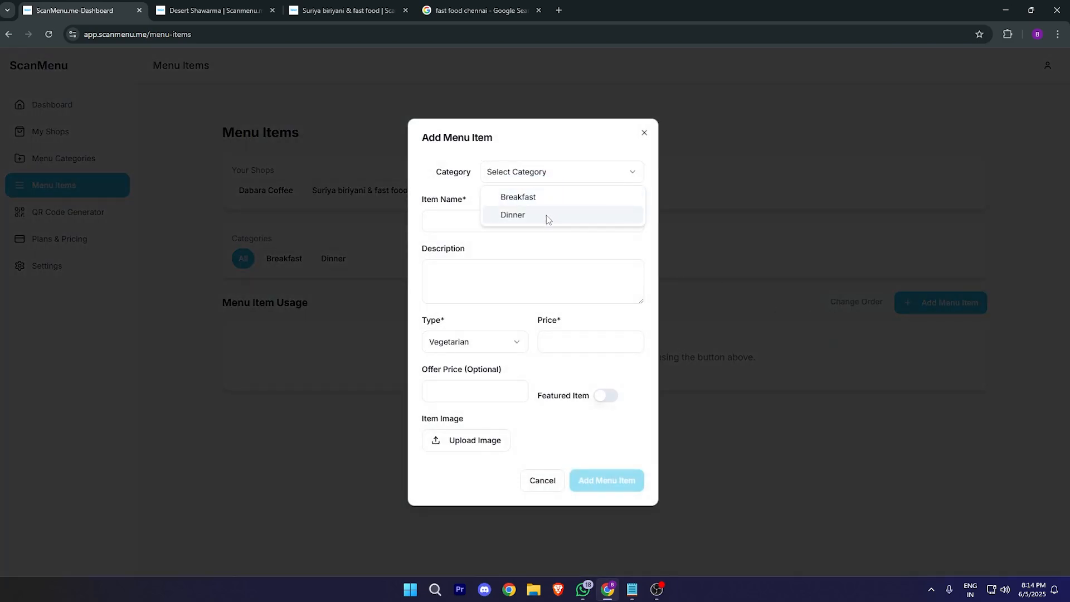
left_click(554, 199)
left_click(530, 223)
type("D")
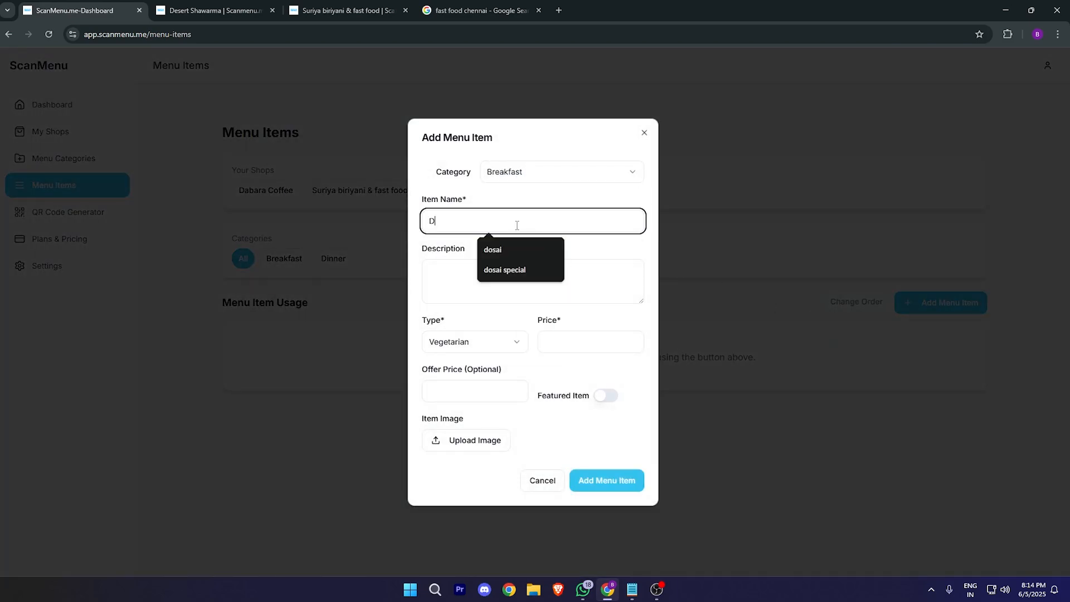
type("osai")
left_click(455, 284)
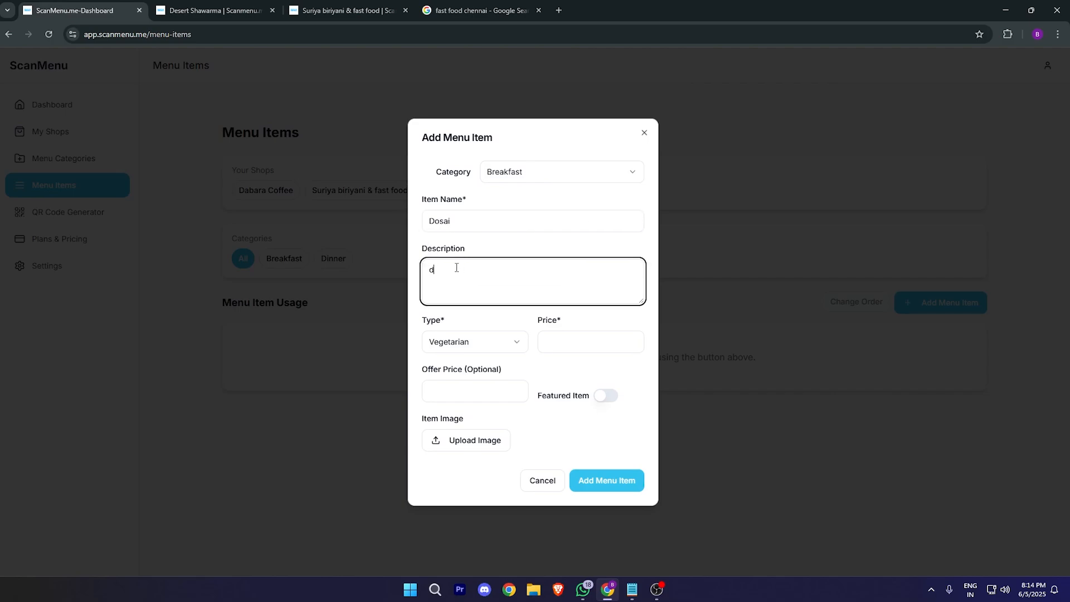
type("dosai classic")
left_click(493, 308)
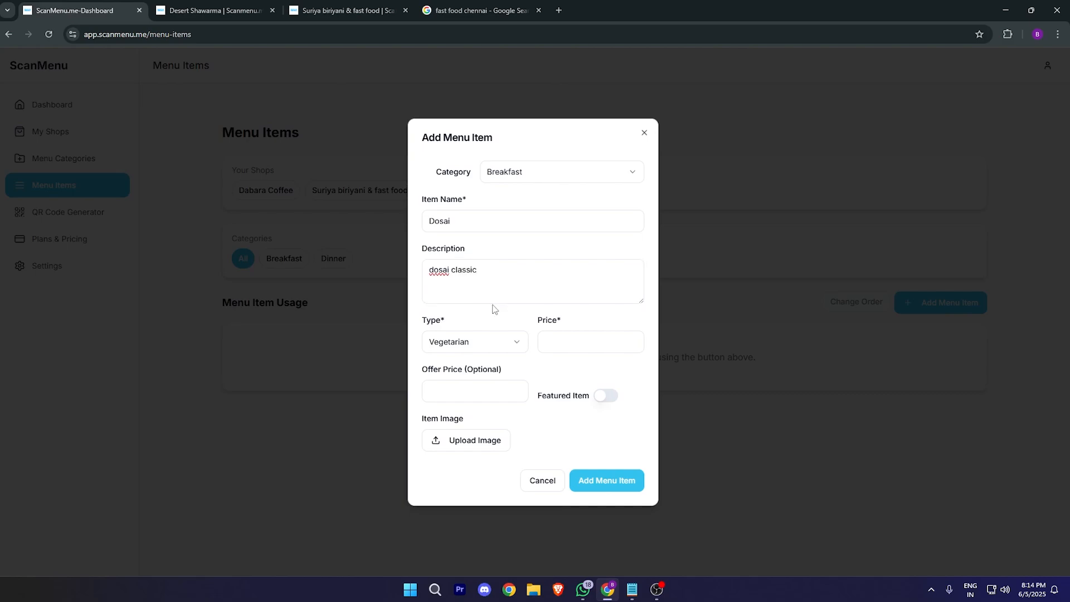
left_click_drag(524, 271, 436, 260)
left_click(510, 270)
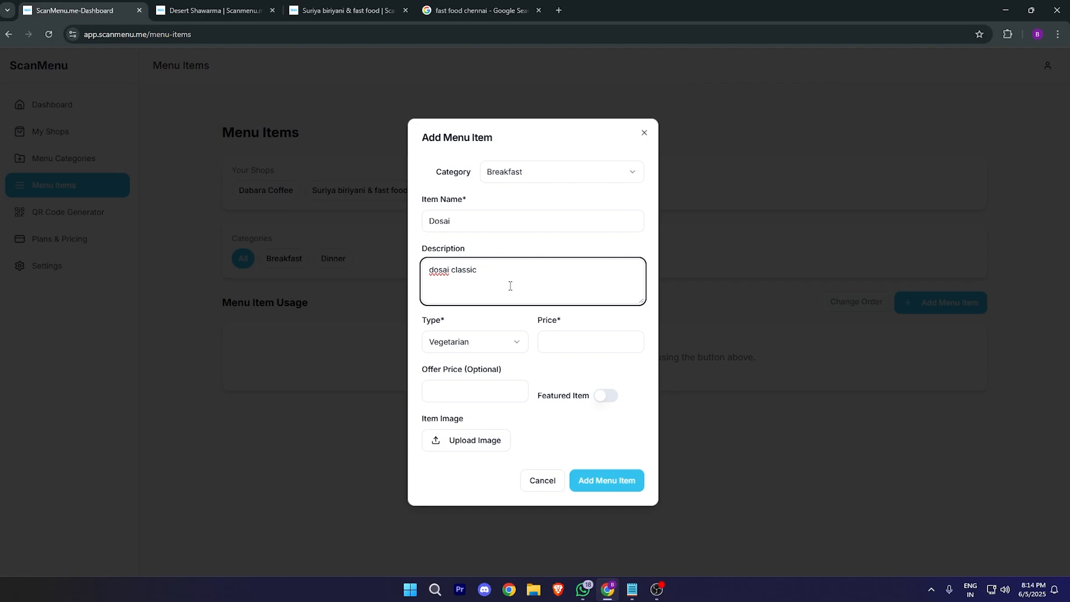
Step: Mark Dosai vegetarian at price 100, with no offer price and set as featured
left_click(484, 345)
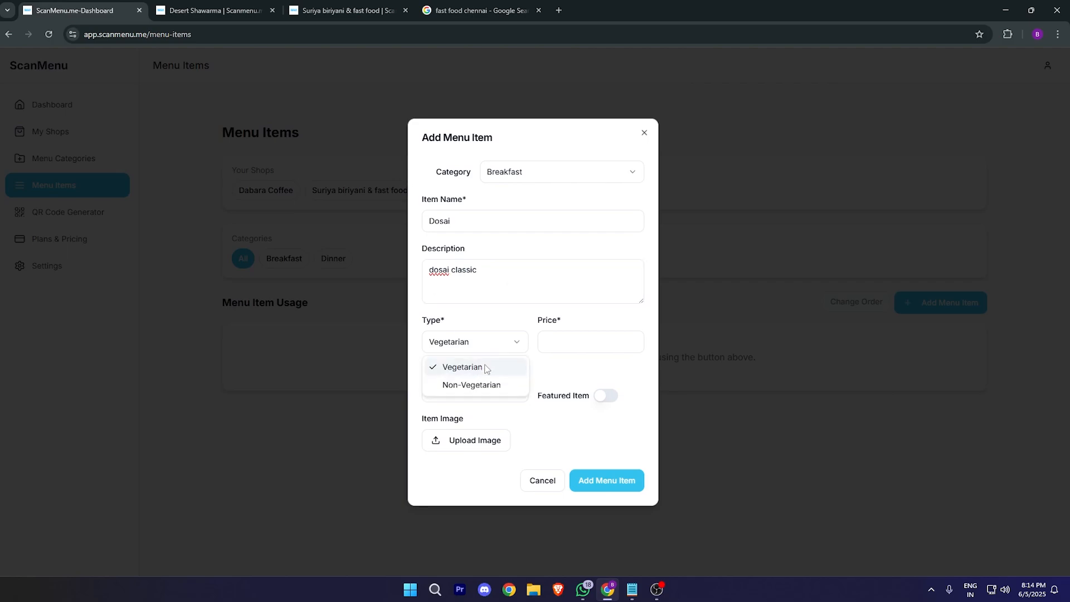
left_click(591, 335)
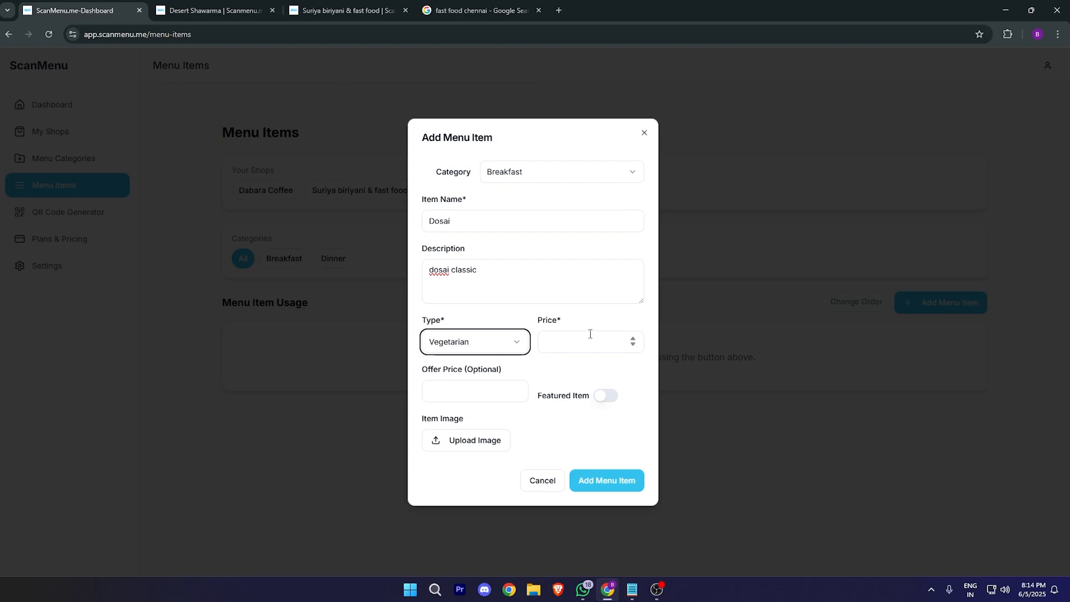
left_click(587, 334)
type("2")
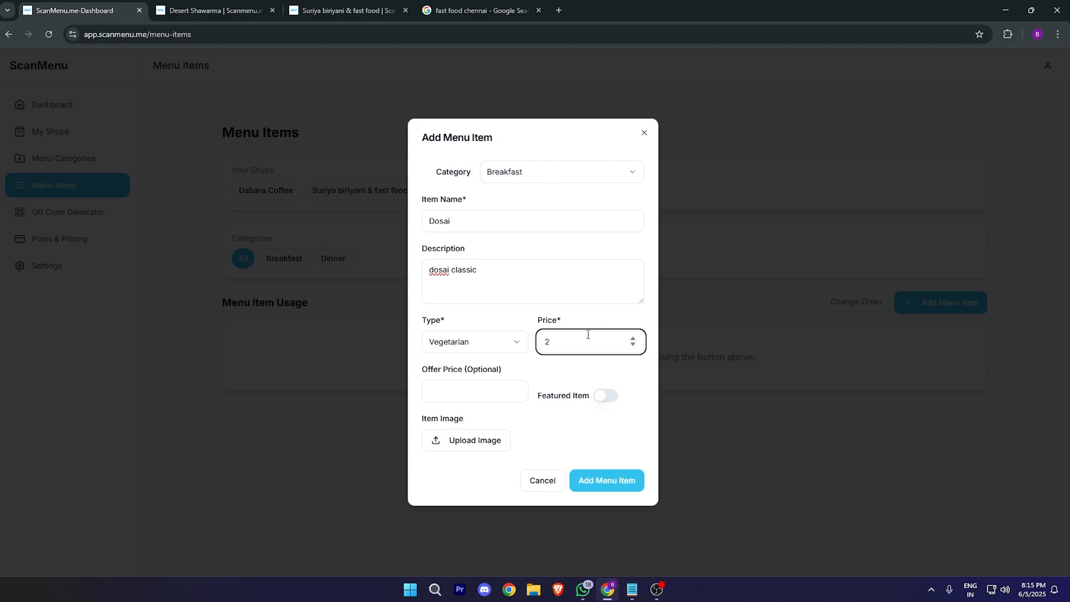
type("00")
left_click(479, 396)
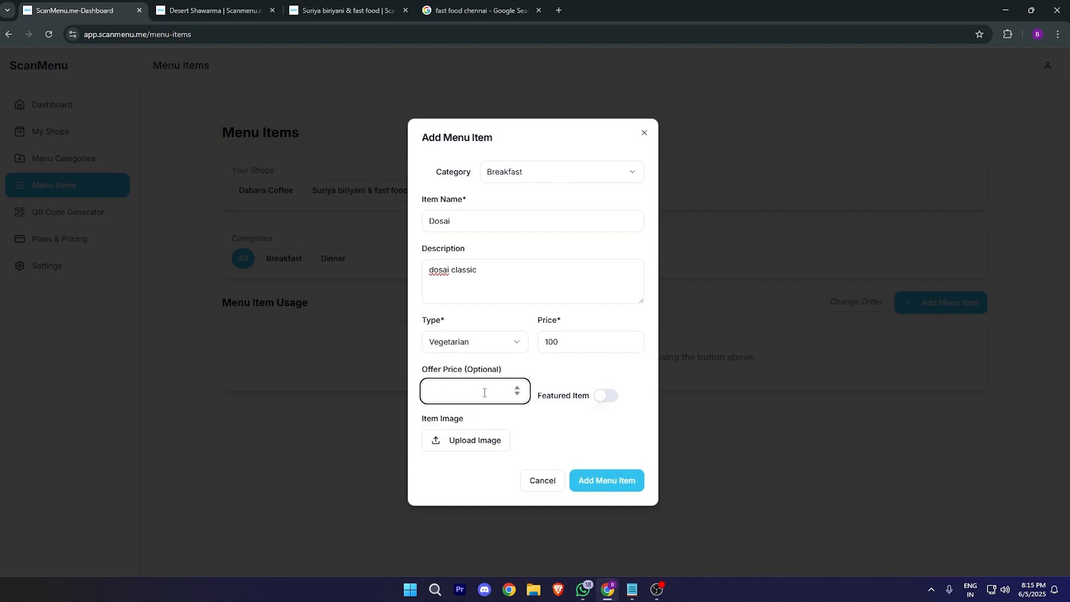
left_click(584, 346)
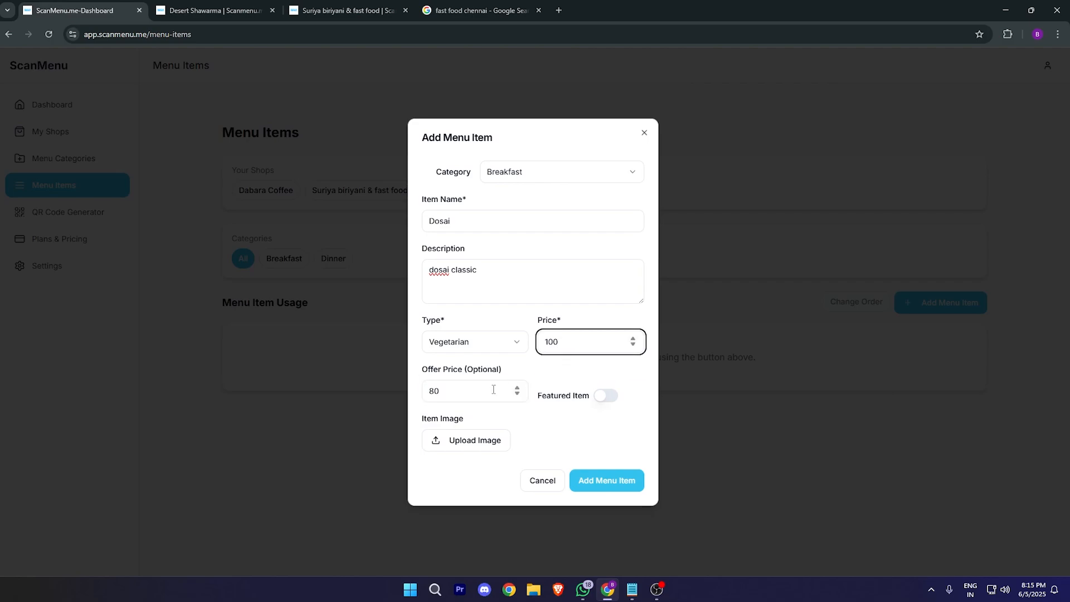
left_click_drag(493, 389, 354, 393)
key("BackSpace")
left_click(606, 394)
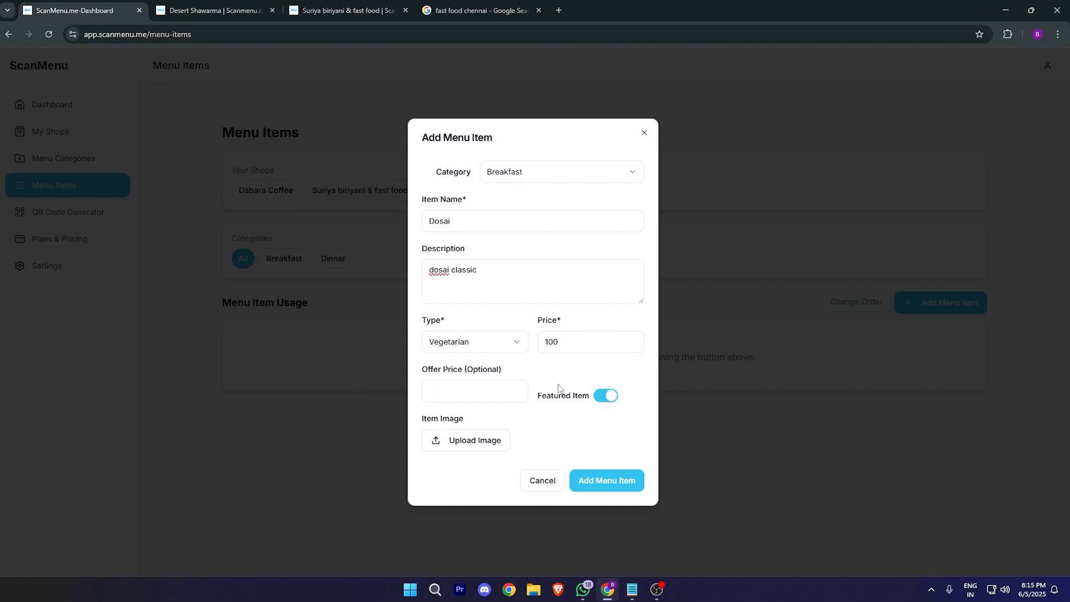
left_click_drag(536, 397, 583, 397)
left_click(168, 7)
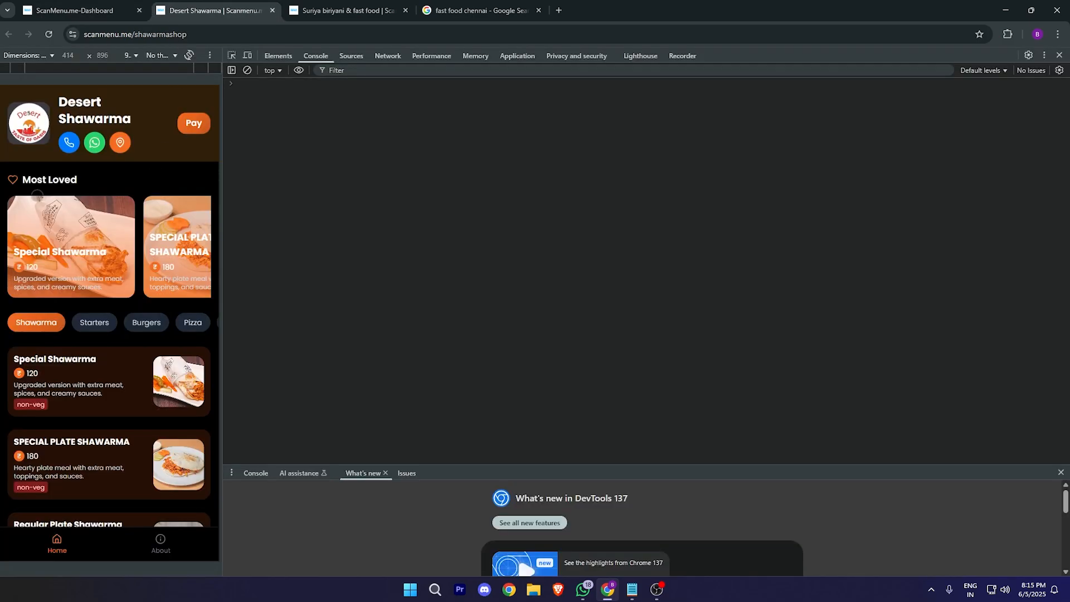
left_click(73, 10)
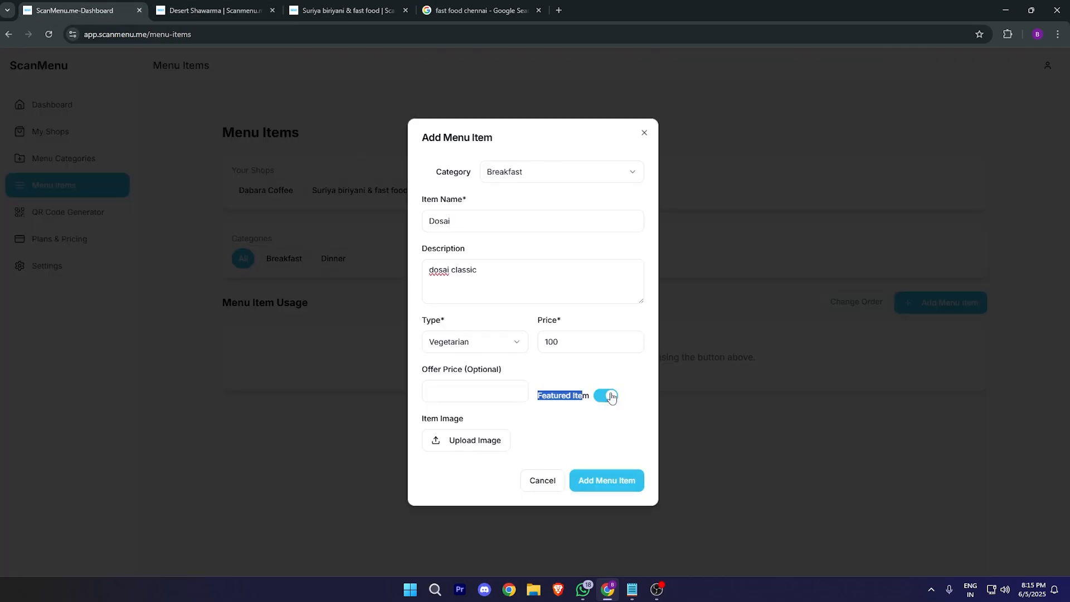
left_click(564, 391)
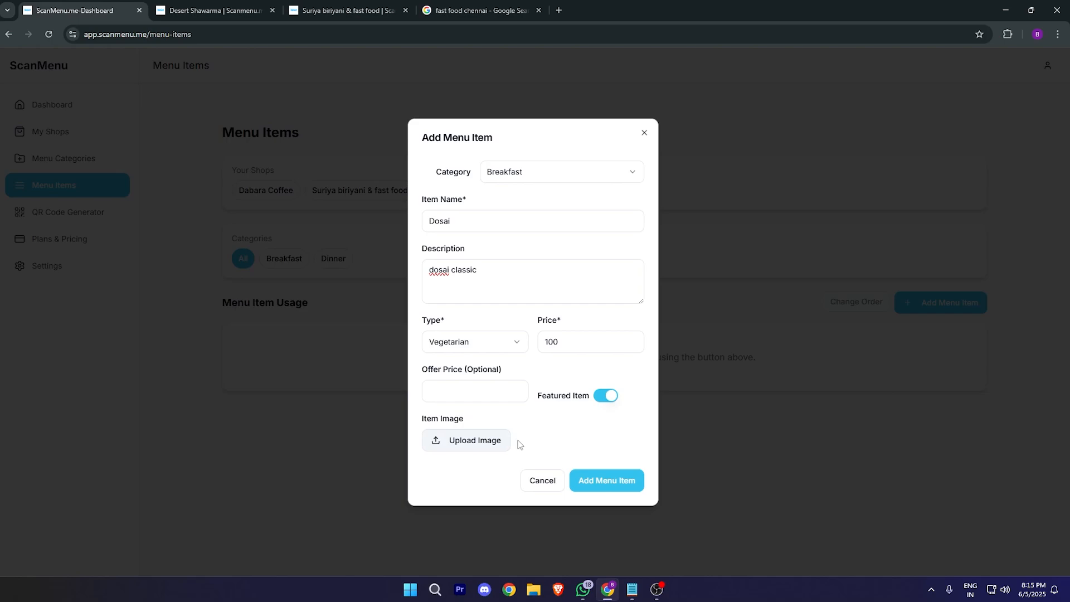
Step: Attach MiniMeals.jpg as Dosai's image and save the new menu item
left_click(483, 443)
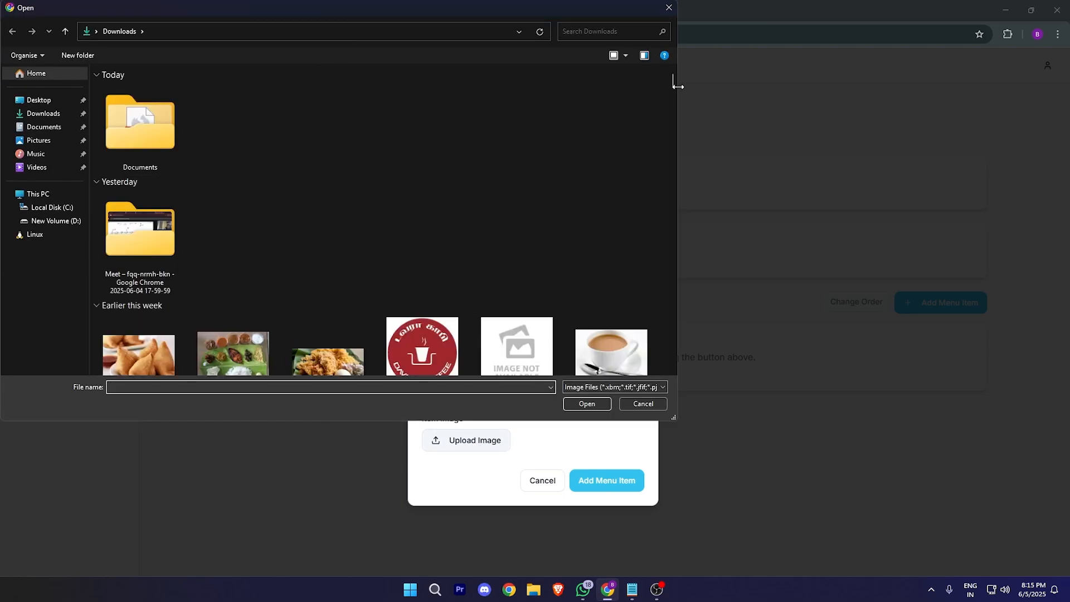
left_click_drag(673, 83, 673, 95)
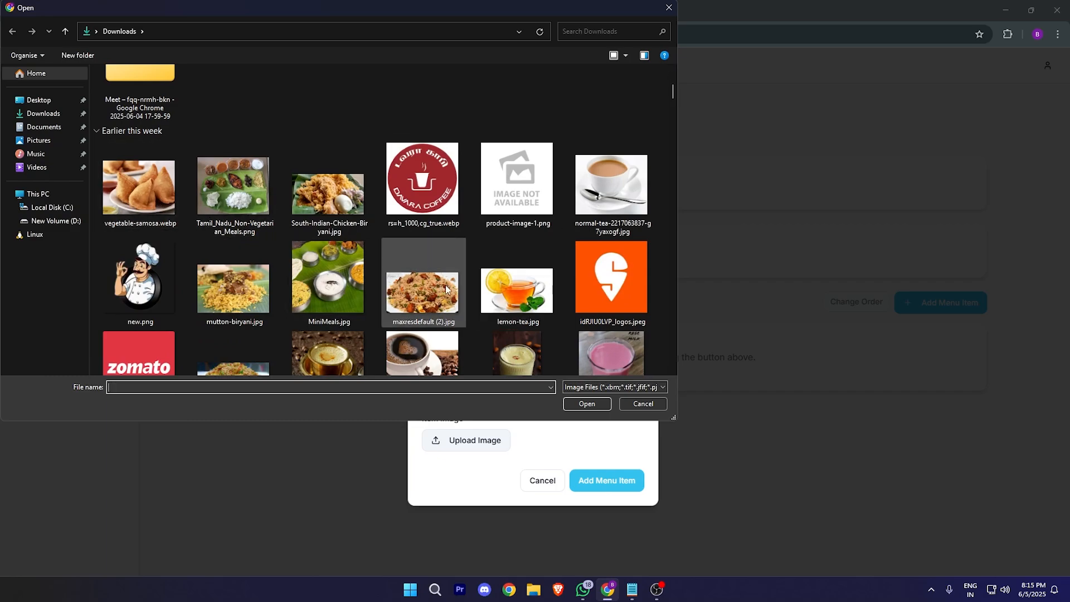
left_click(612, 186)
left_click(251, 290)
left_click(336, 277)
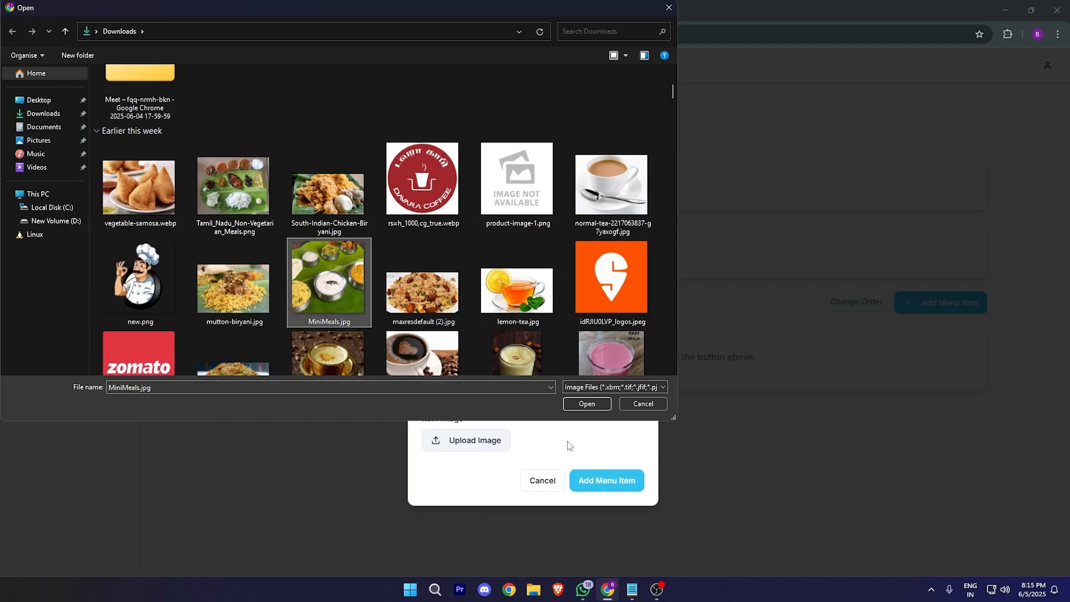
left_click(586, 404)
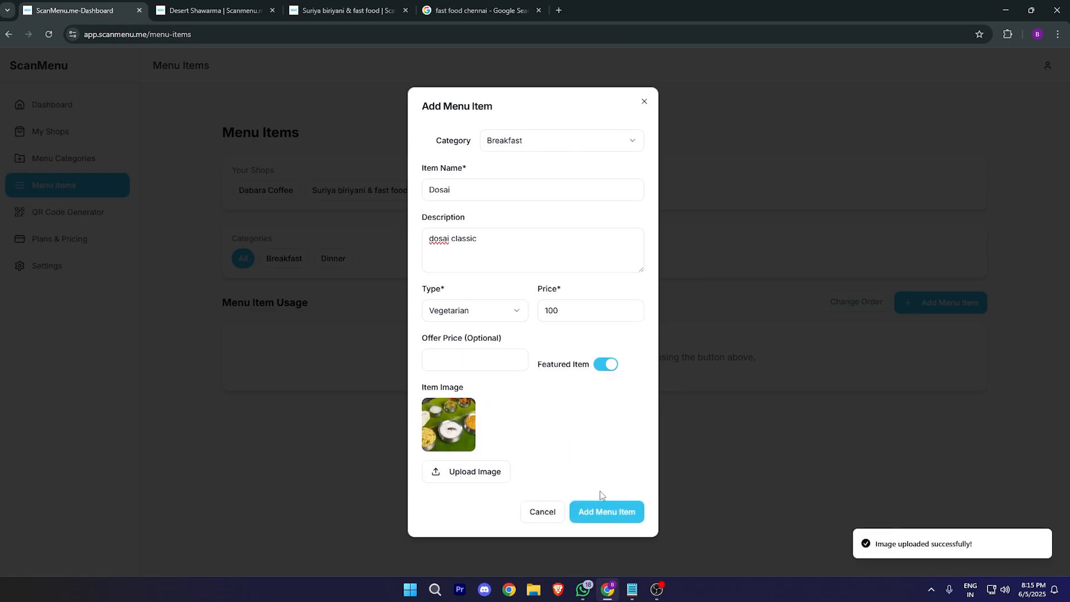
left_click(606, 508)
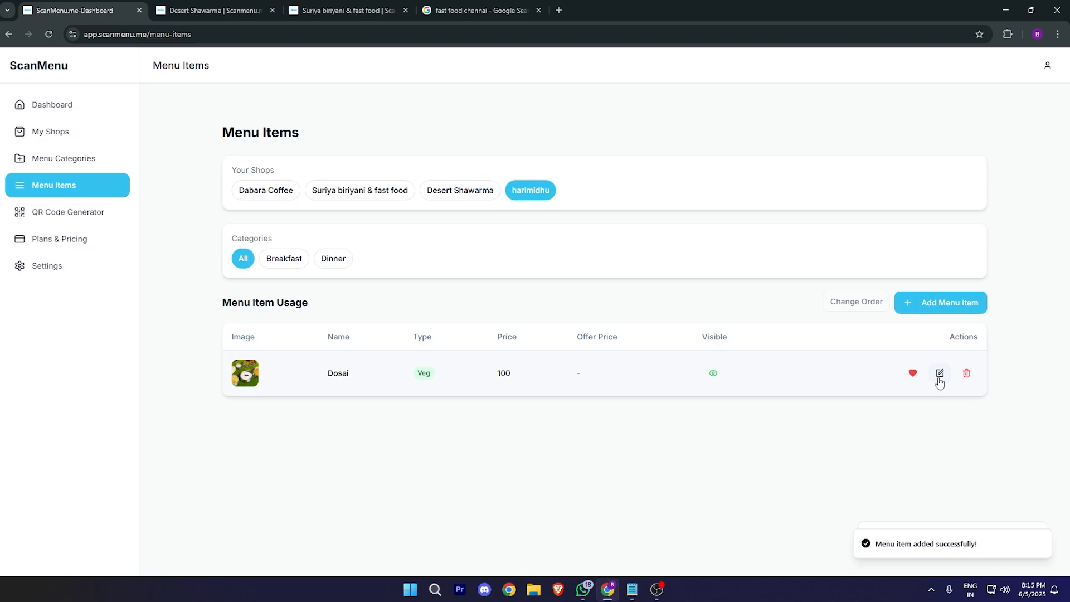
Step: Change Dosai's price from 100 to 80 and update the item
left_click(939, 379)
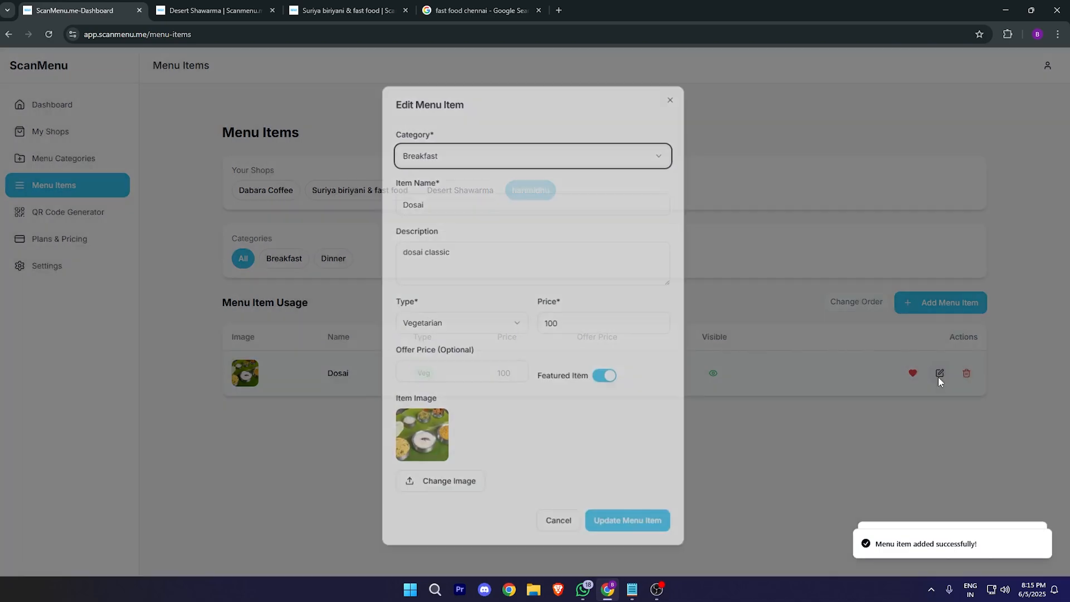
left_click_drag(599, 316, 465, 329)
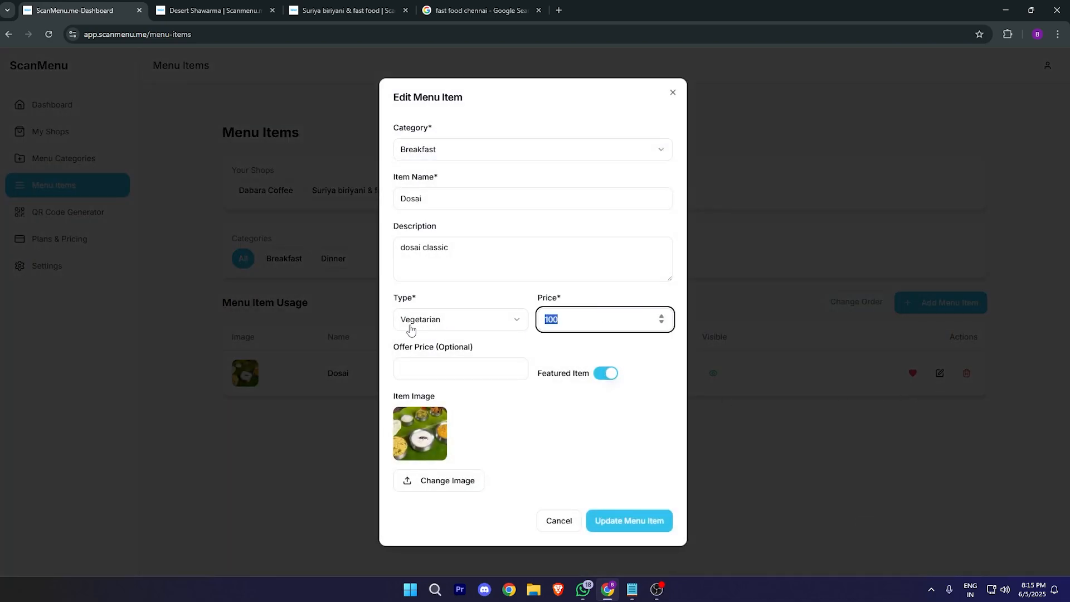
type("80")
left_click(637, 515)
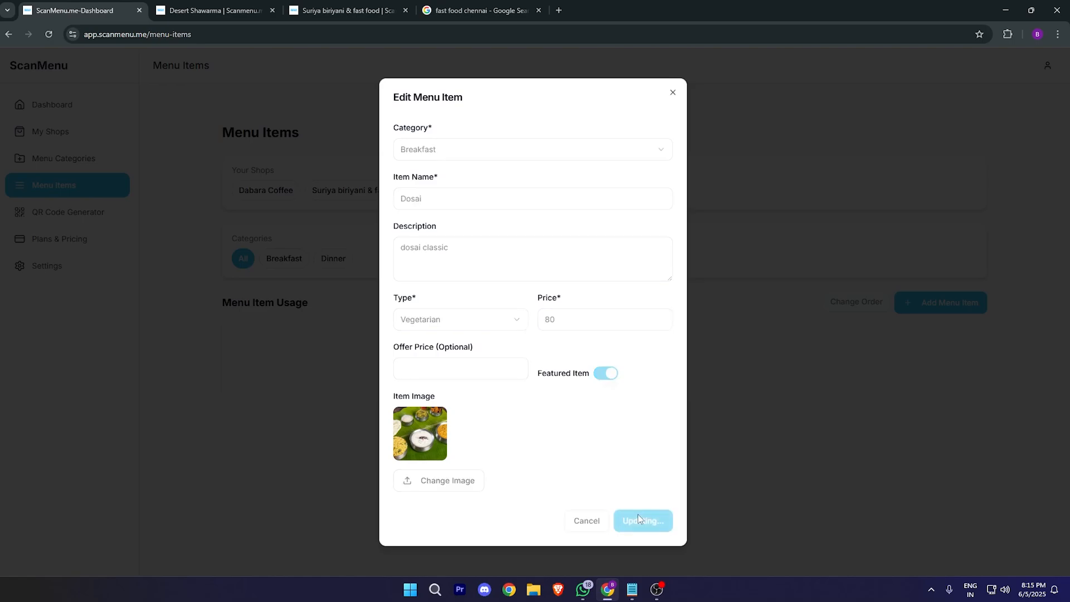
Step: Hide Dosai from the menu, then make it visible again
left_click_drag(291, 378, 733, 368)
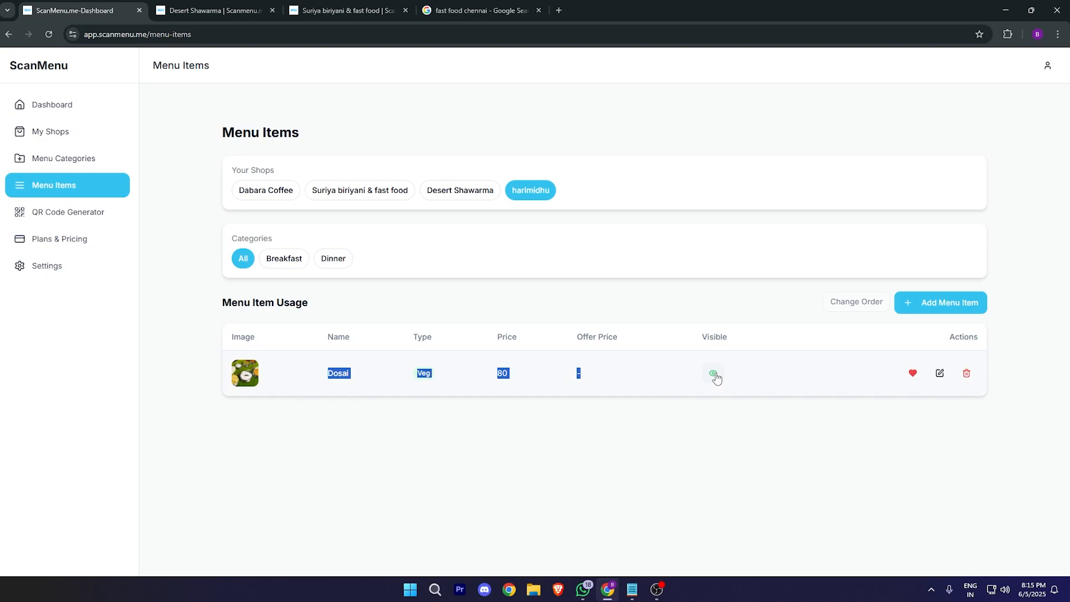
left_click(714, 374)
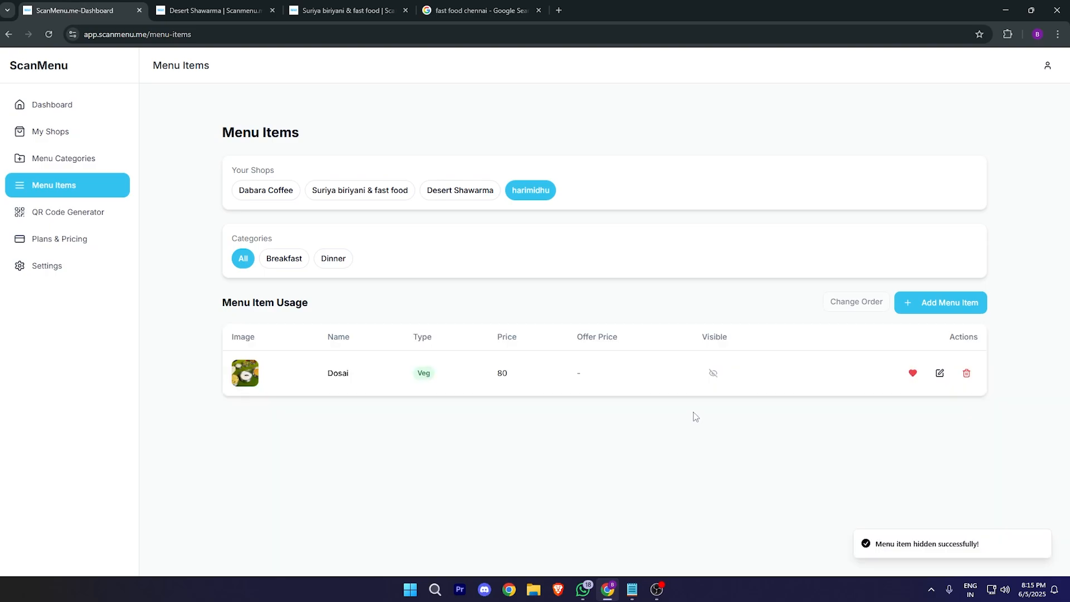
left_click(714, 374)
Step: Mark Dosai as a favourite and try the Dinner, Breakfast and All category filters
left_click(913, 378)
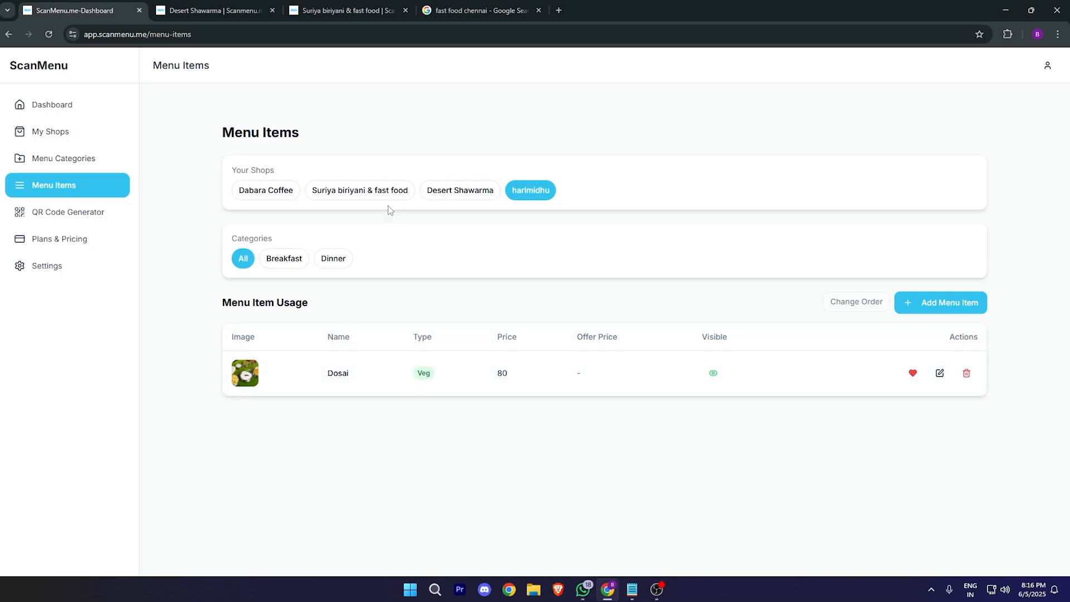
left_click(319, 262)
left_click(277, 262)
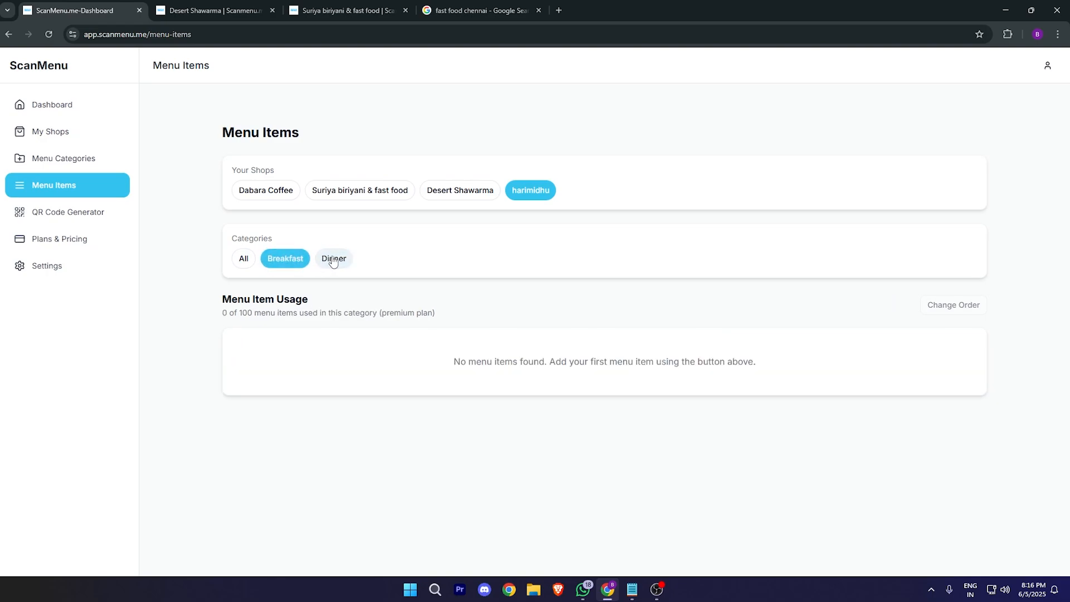
left_click(336, 263)
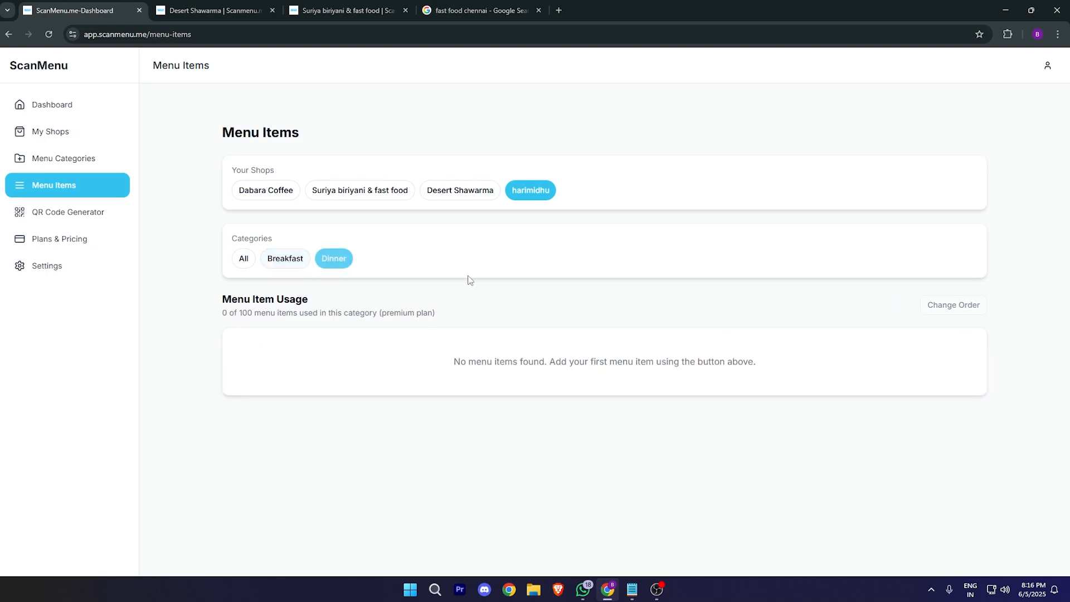
left_click(243, 258)
Step: Add chicken briyani as a Non-Veg Dinner item priced 200
left_click(919, 303)
left_click(552, 173)
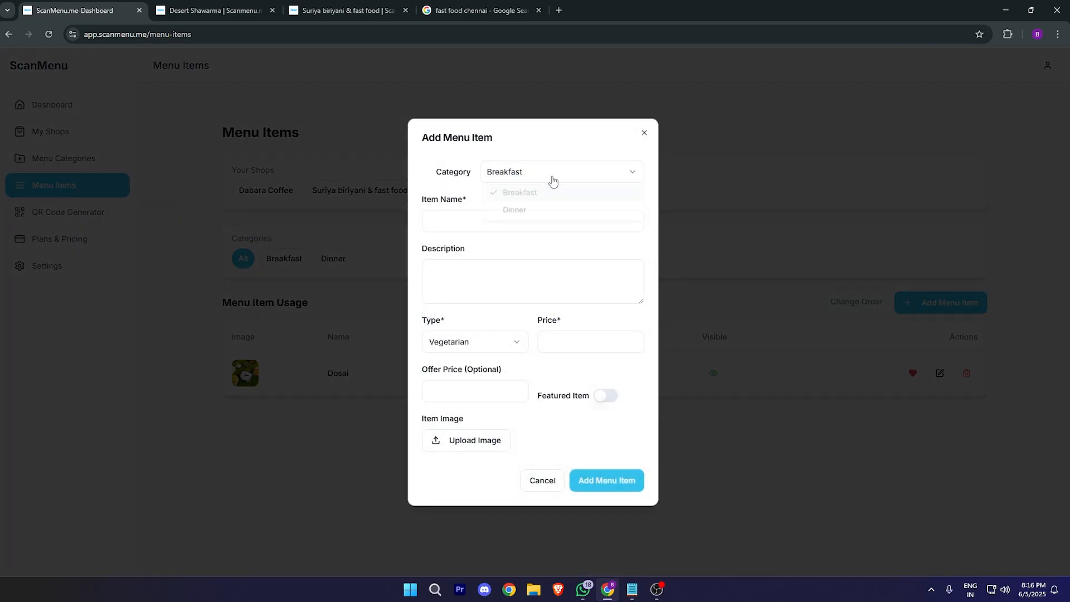
left_click(541, 210)
left_click(540, 222)
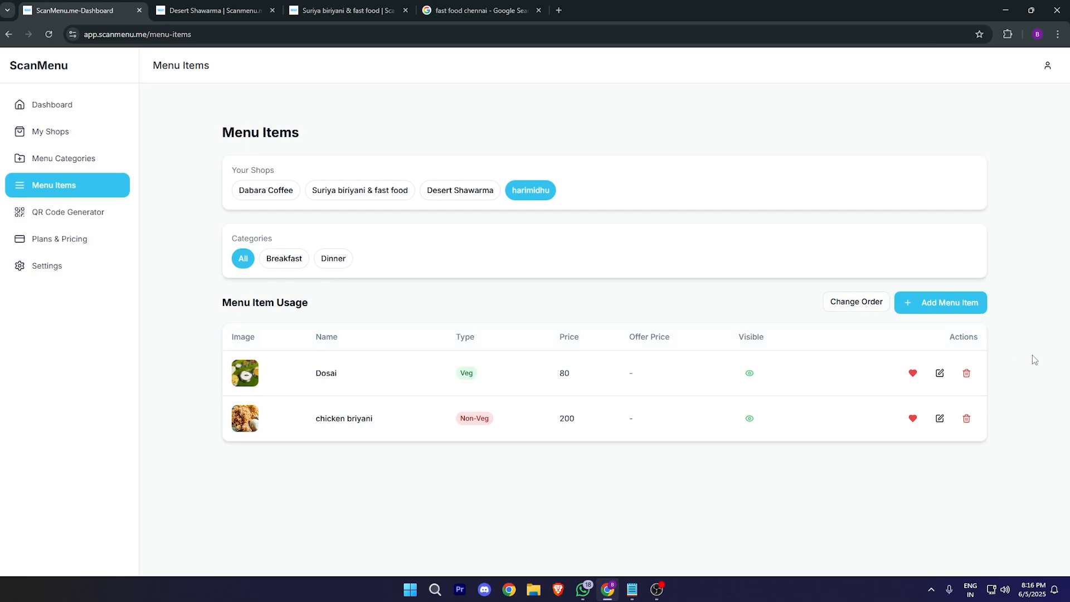
left_click_drag(1031, 312, 916, 309)
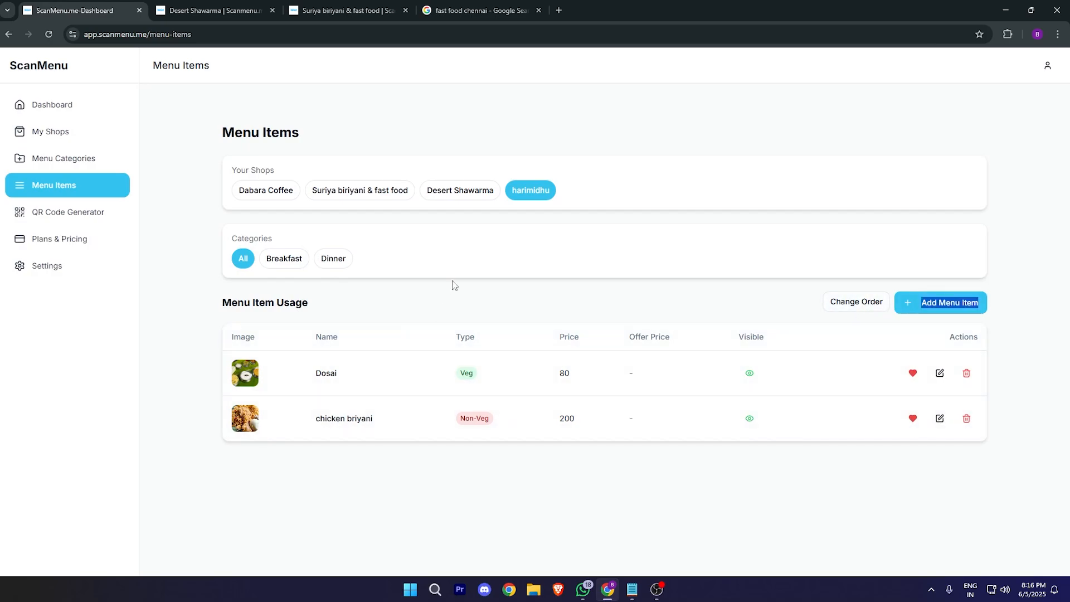
left_click(679, 244)
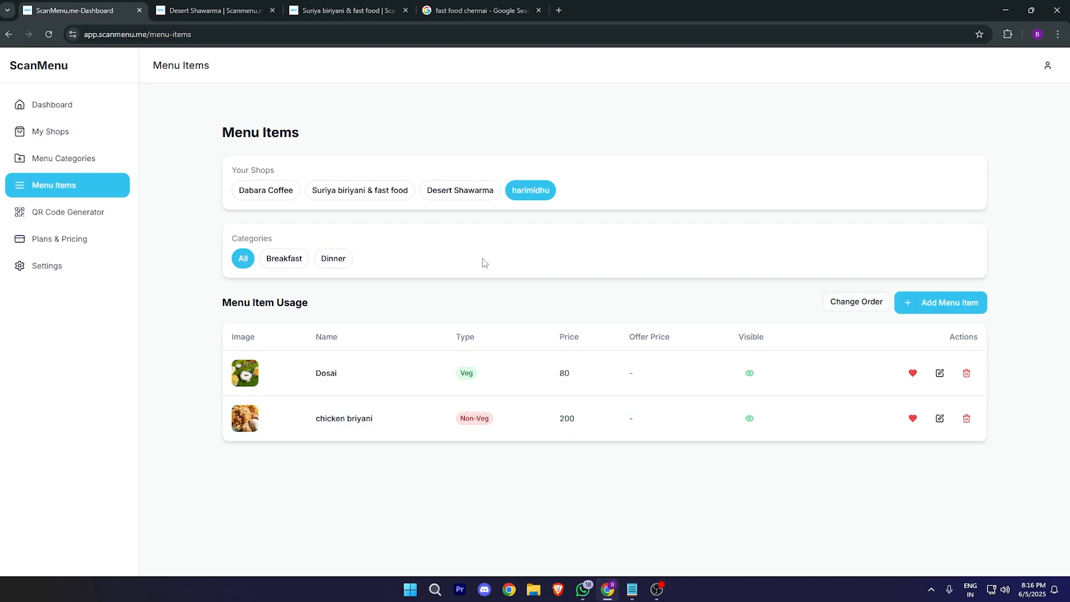
Step: Browse other shops' items, including Dabara Coffee's Coffee list, then return to harimidhu
left_click(257, 196)
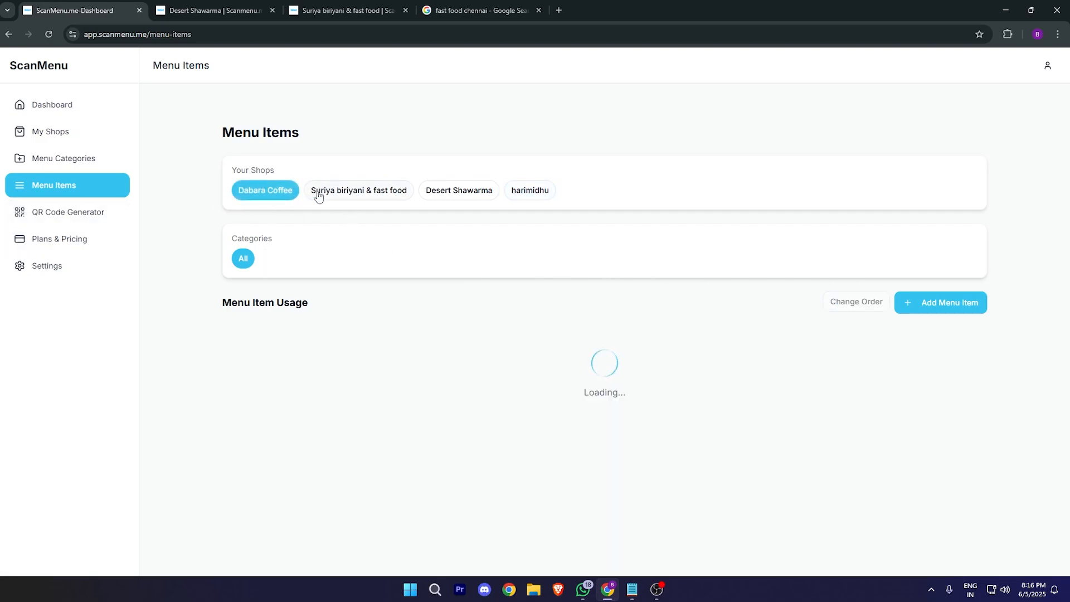
left_click(279, 261)
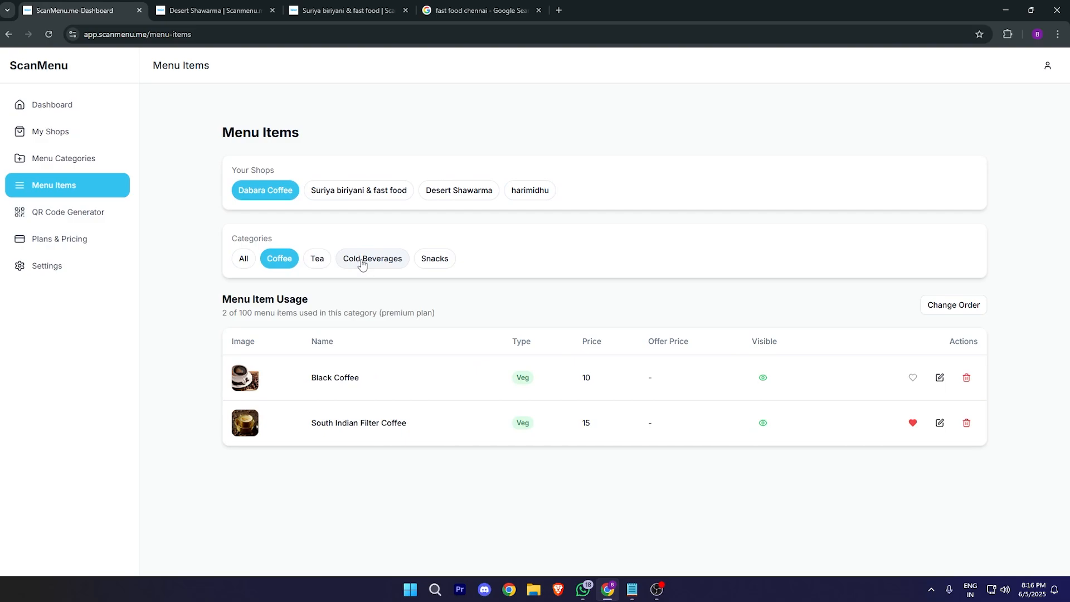
left_click(348, 191)
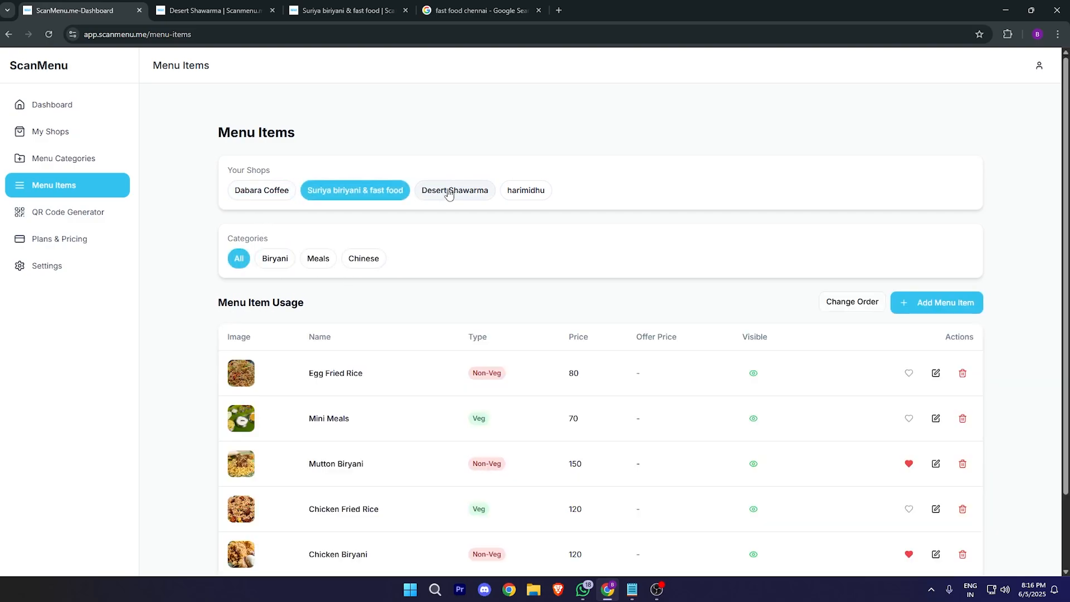
left_click(445, 194)
left_click(519, 195)
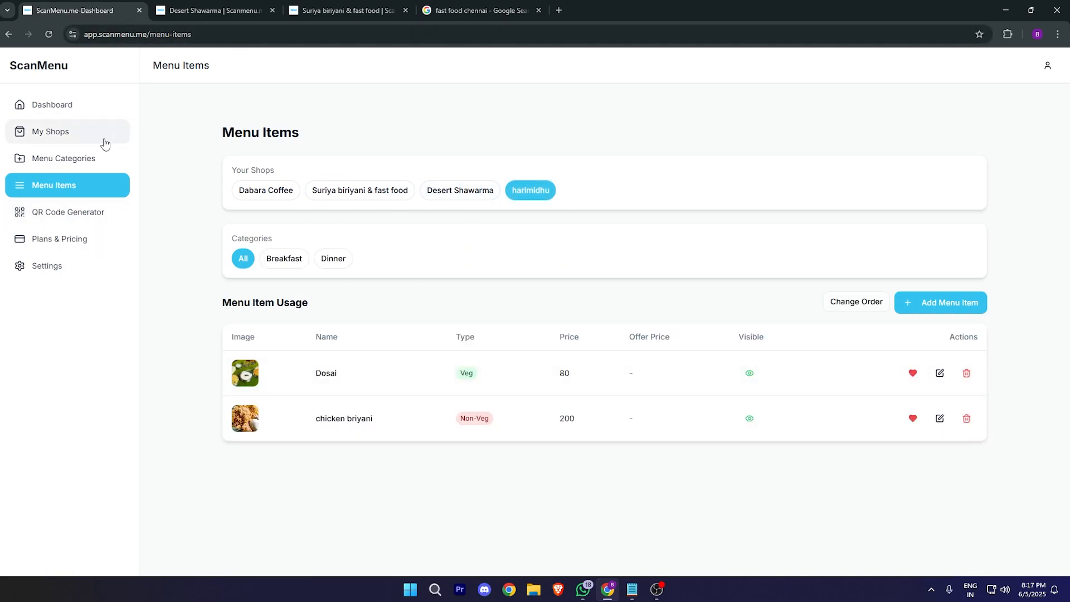
Step: Generate a harimidhu QR code without logo at 400px size
left_click(86, 210)
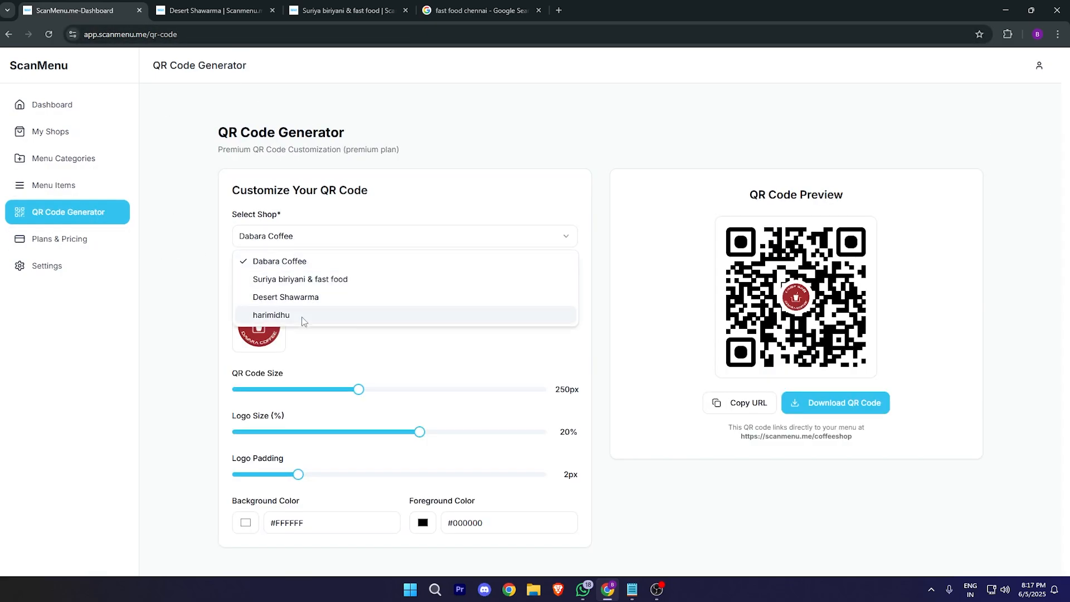
left_click(304, 316)
left_click(325, 250)
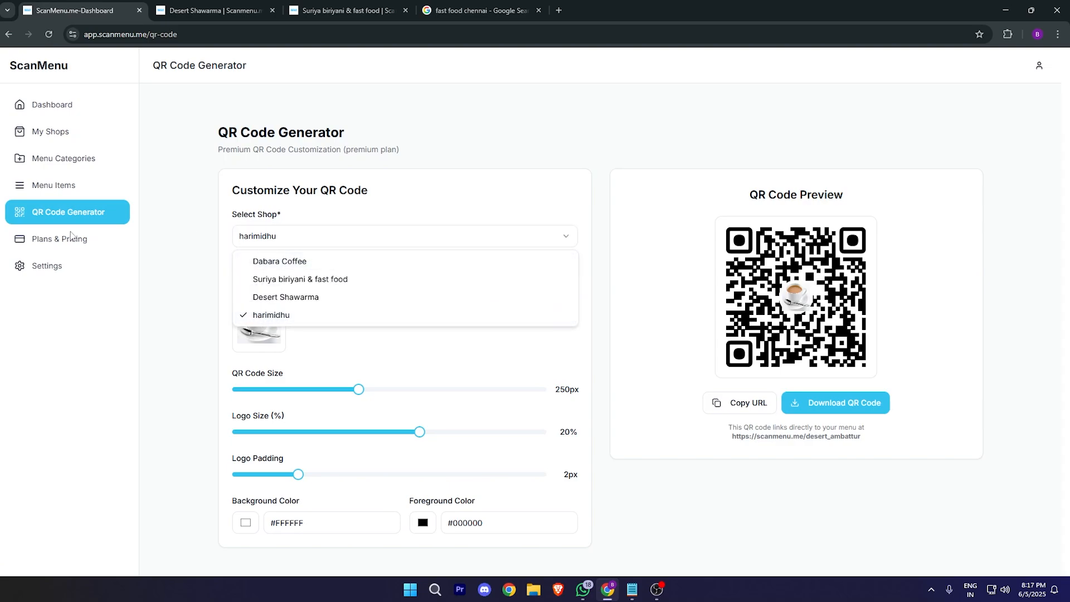
left_click(201, 293)
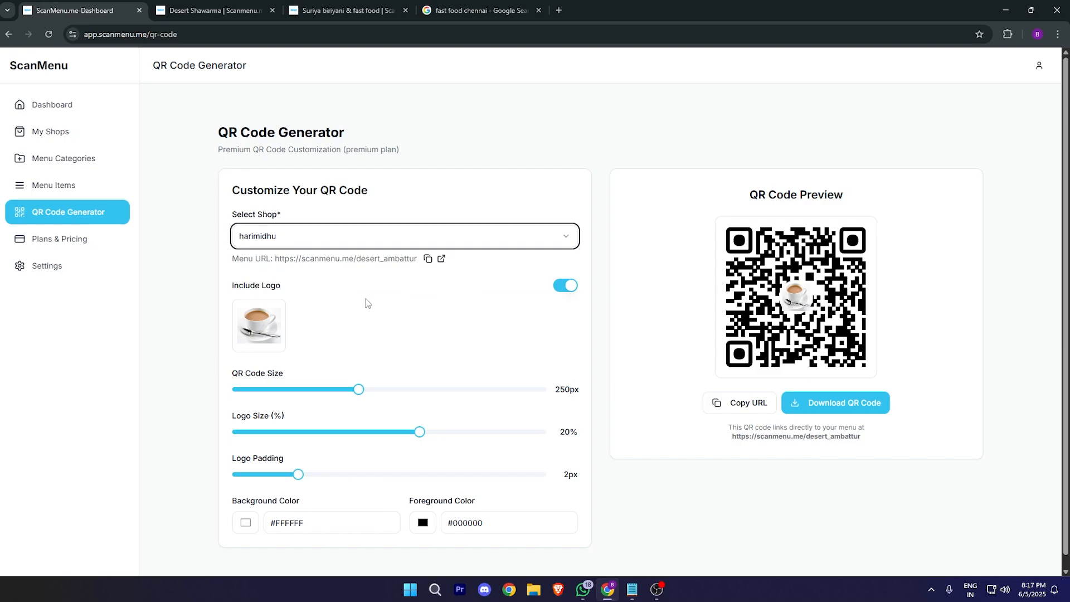
middle_click(581, 131)
left_click(565, 285)
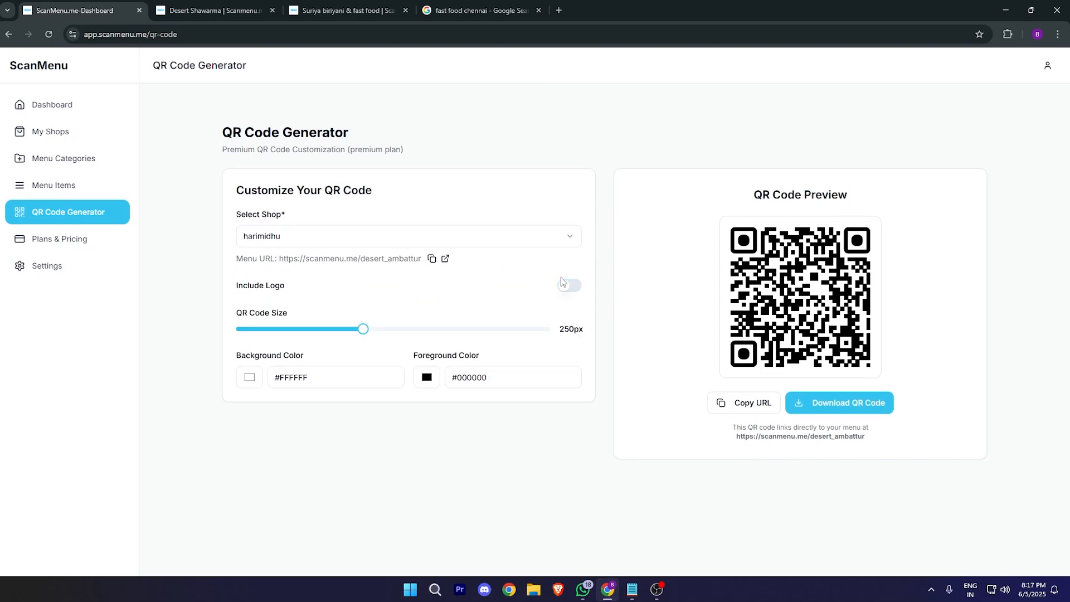
left_click(566, 287)
left_click(567, 286)
left_click_drag(364, 328, 588, 332)
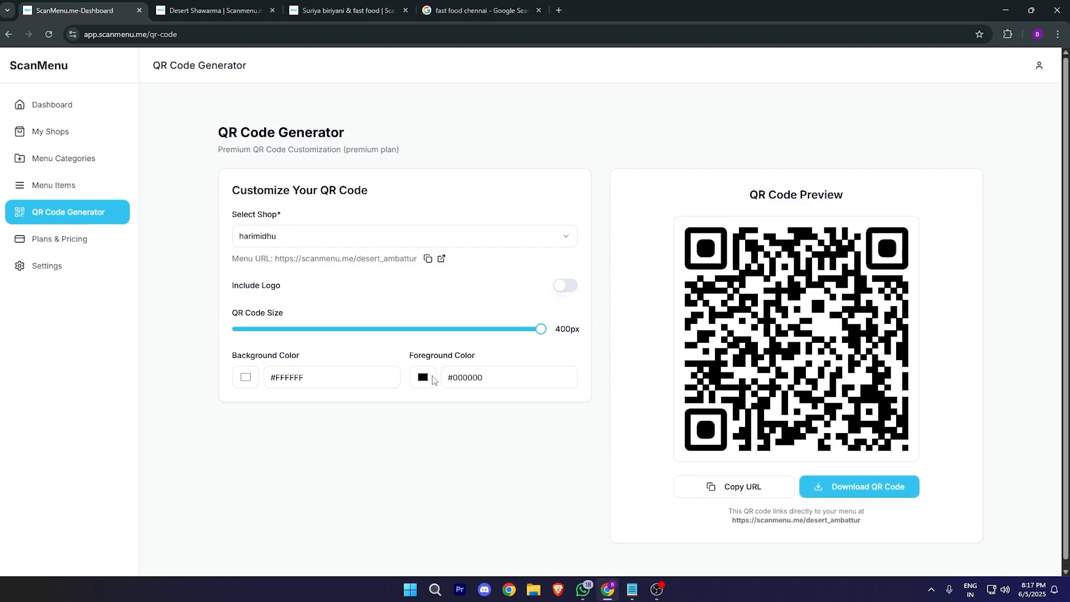
Step: Colour the QR code red #ca4949 on #f1e9e9 and download it as react-qrcode-logo (7).png
left_click(431, 376)
left_click(568, 400)
left_click(427, 378)
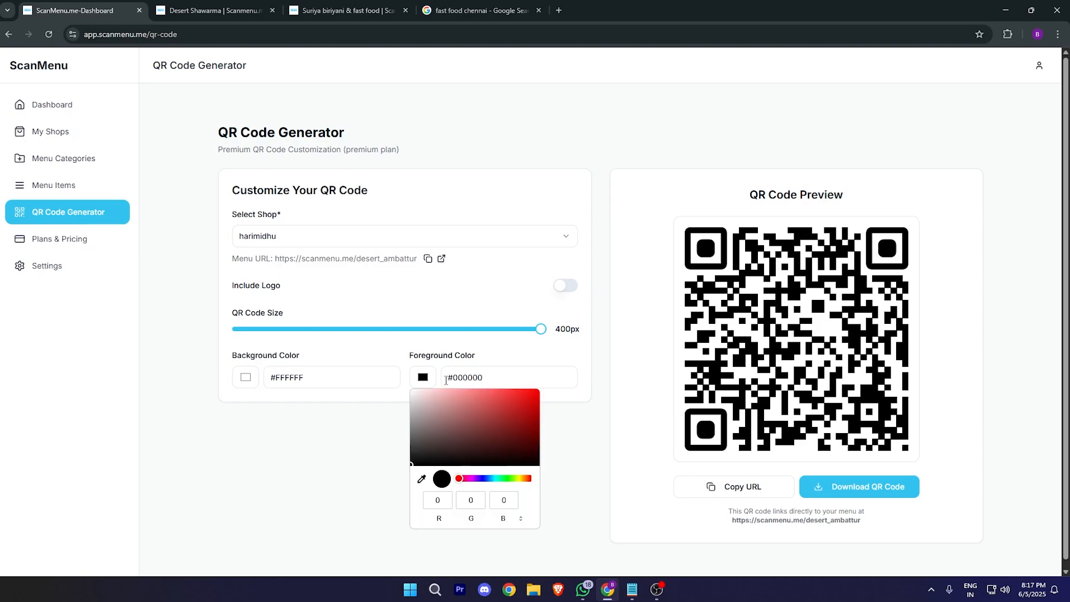
left_click(505, 401)
mouse_move(505, 401)
left_mouse_down()
mouse_move(517, 418)
mouse_move(487, 447)
mouse_move(482, 403)
mouse_move(490, 406)
left_mouse_up()
left_click(248, 381)
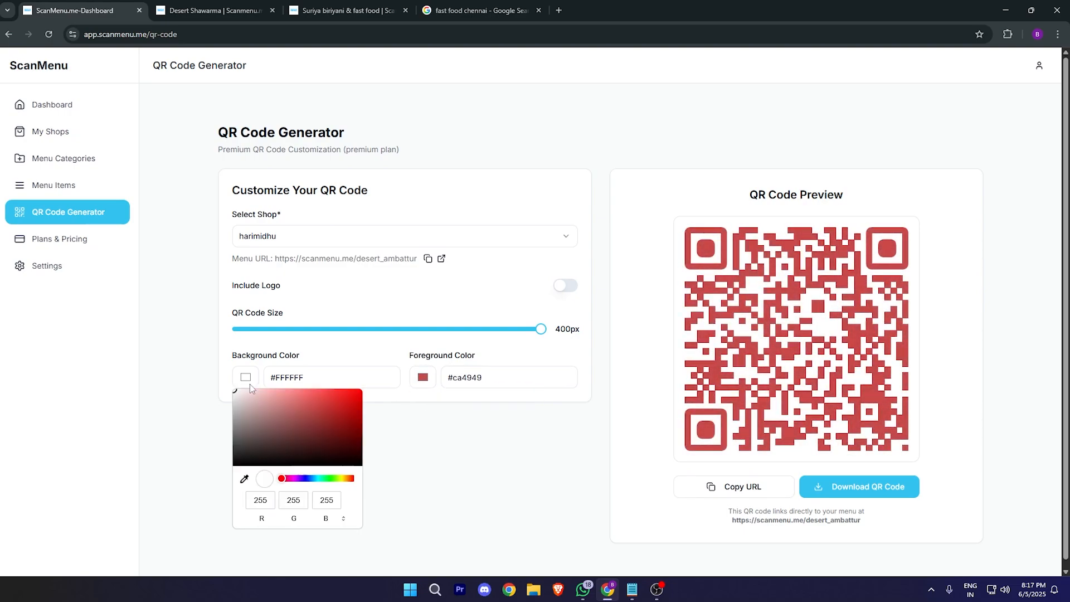
left_click(310, 412)
left_click_drag(313, 412, 238, 394)
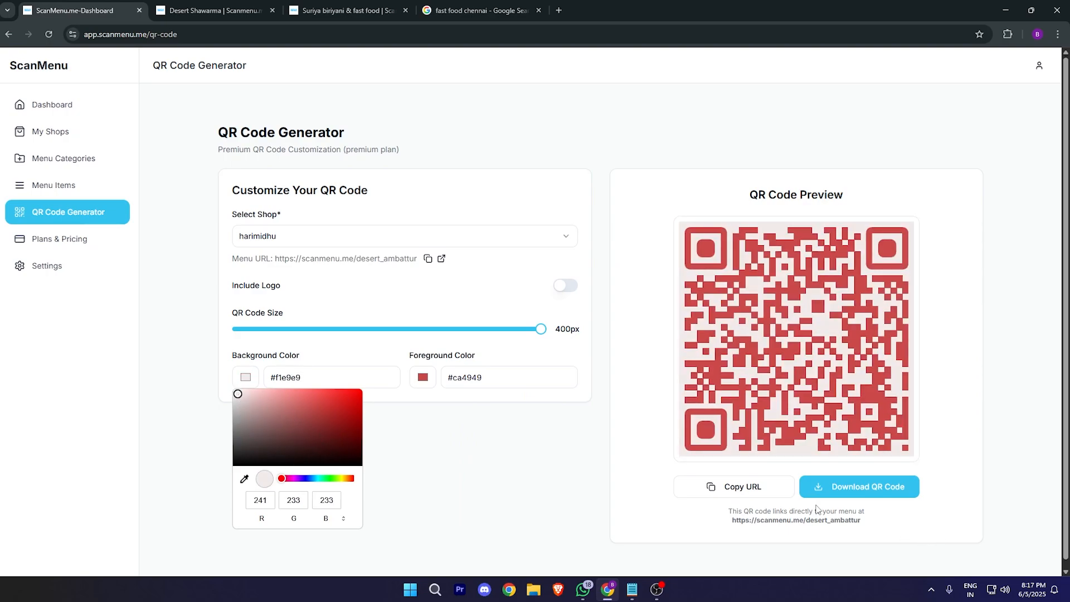
left_click(831, 494)
left_click(908, 70)
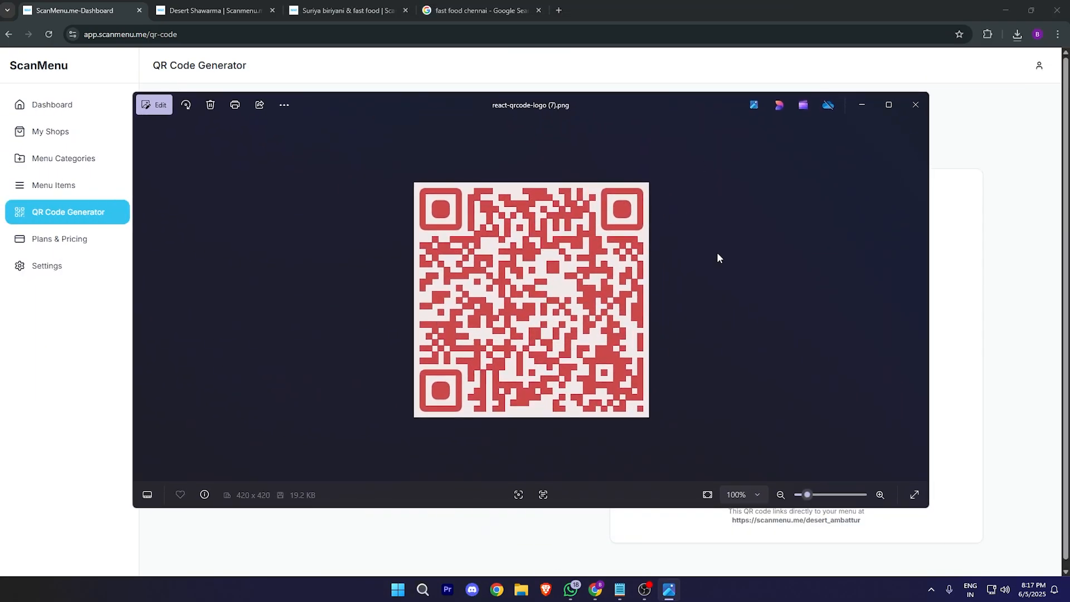
left_click(915, 105)
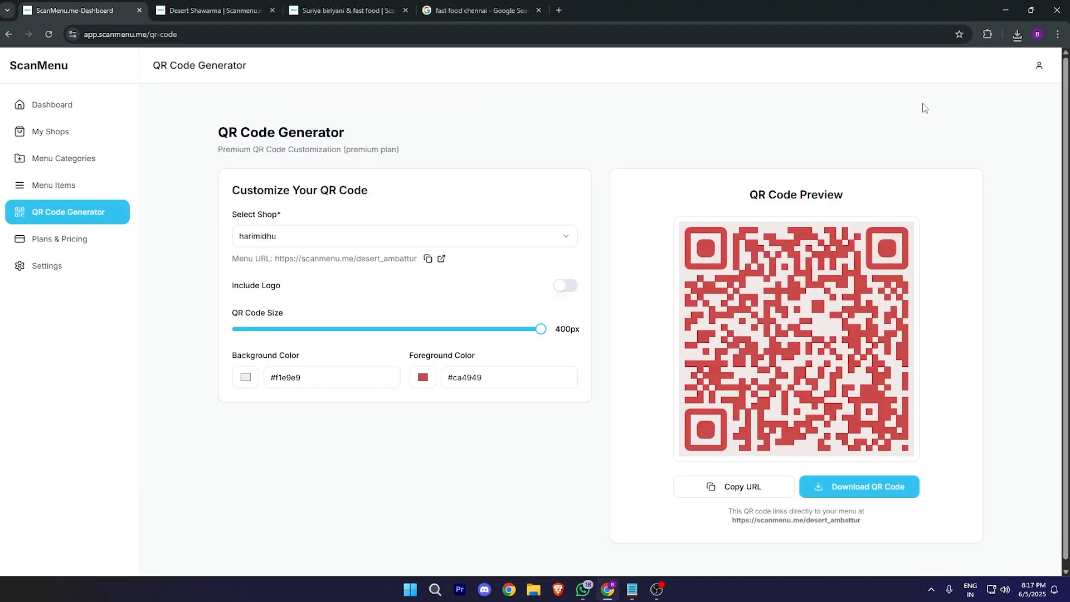
Step: Preview harimidhu's scanmenu.me/desert_ambattur page in a phone view, visiting About and Home
left_click(440, 260)
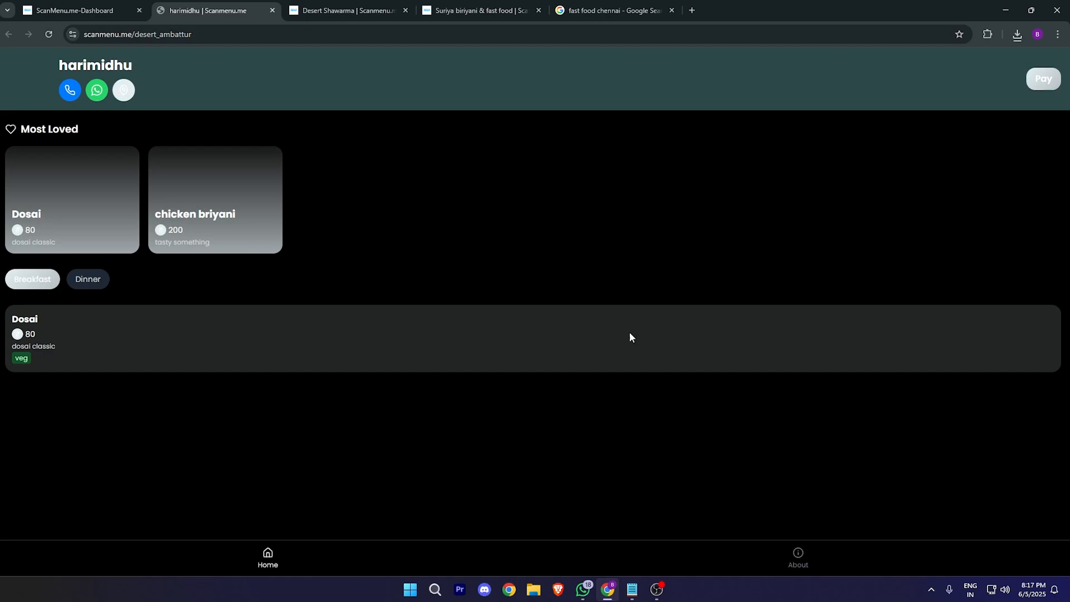
right_click(644, 343)
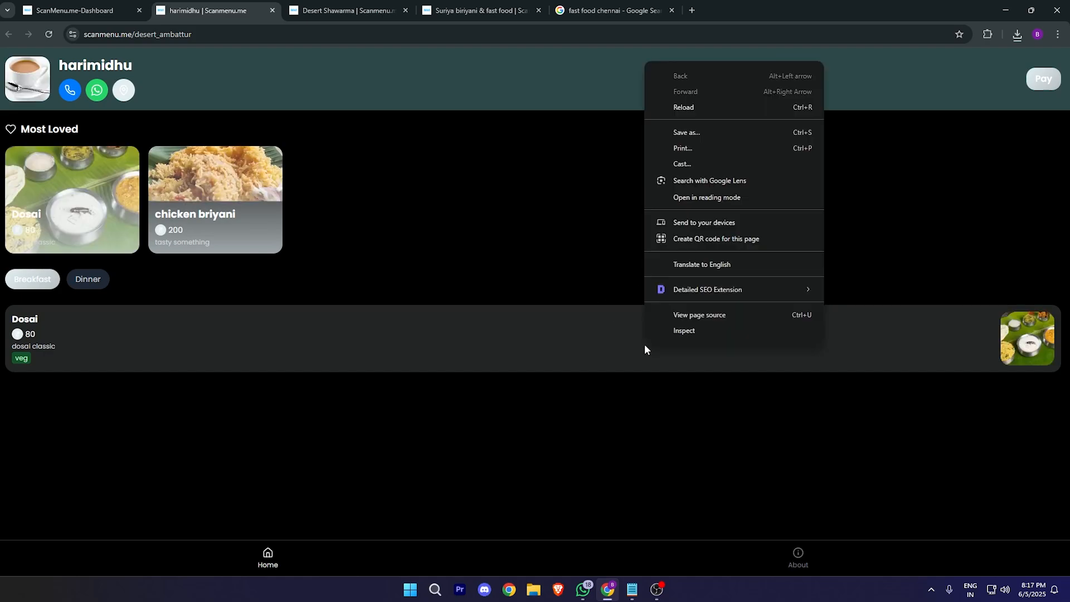
left_click(714, 334)
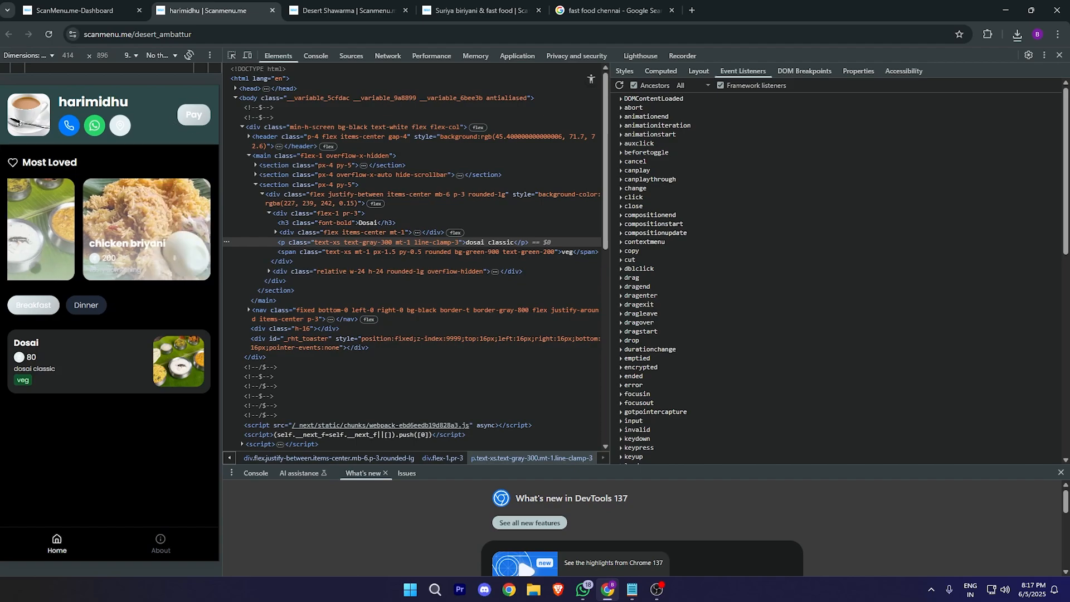
left_click(160, 543)
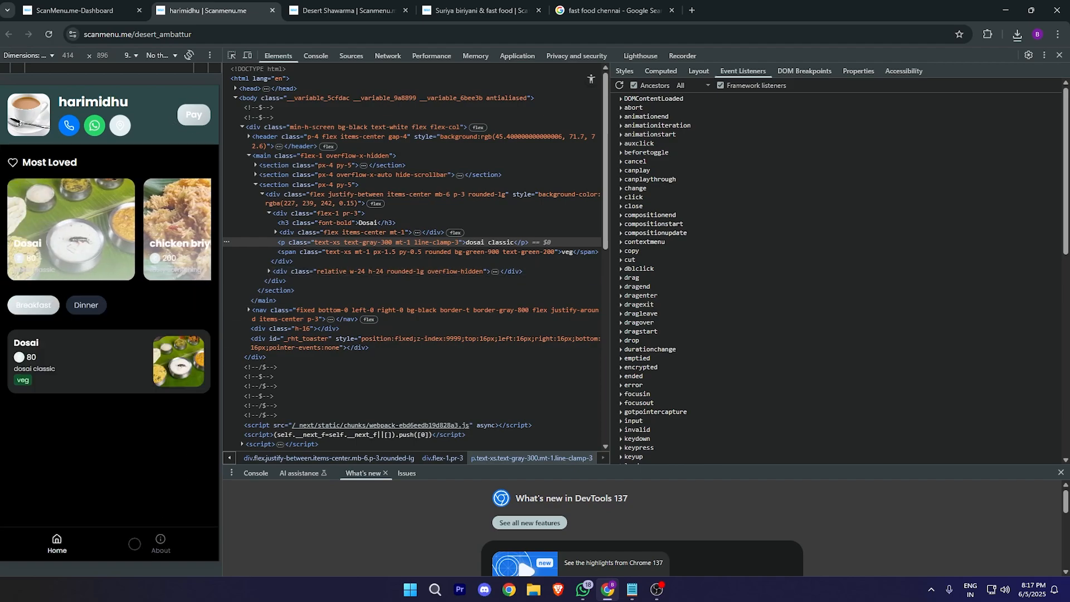
left_click(55, 541)
left_click(123, 13)
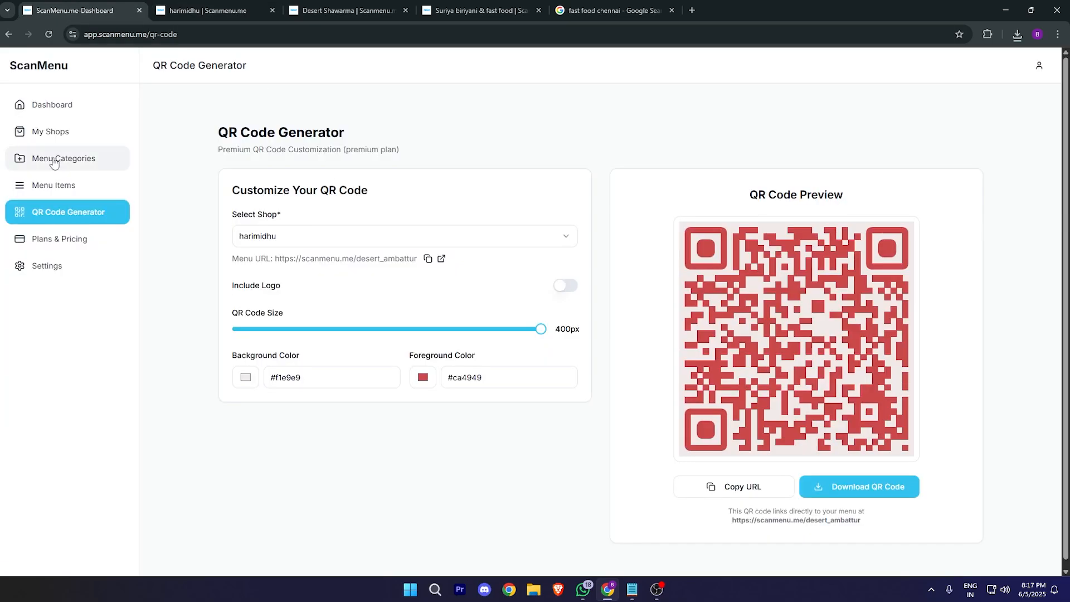
Step: Change harimidhu's theme colour to #66e0ff, update the shop, and reload its public menu
left_click(63, 140)
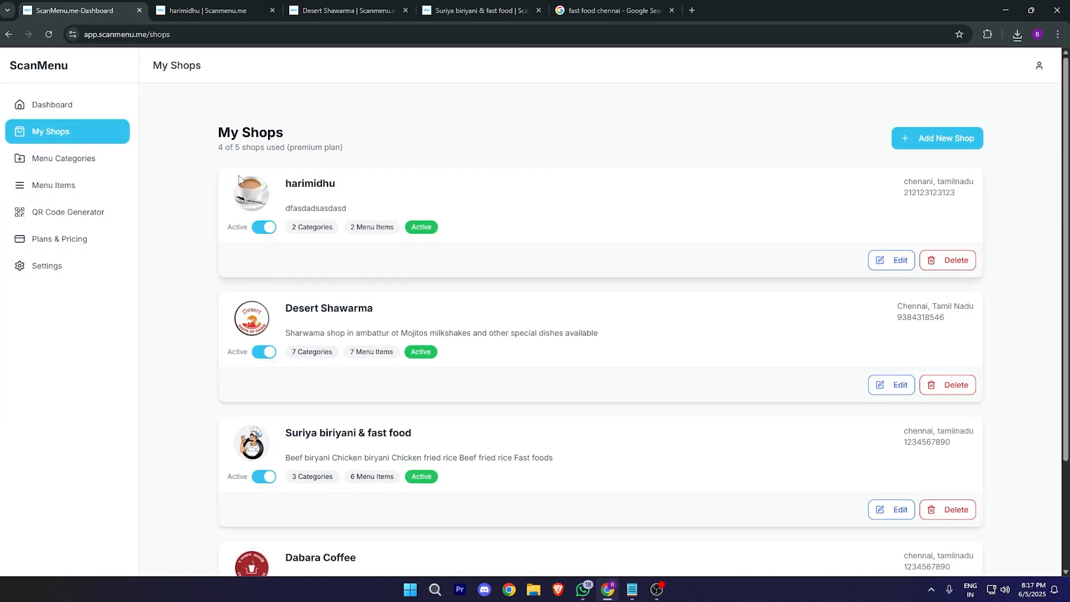
left_click(891, 259)
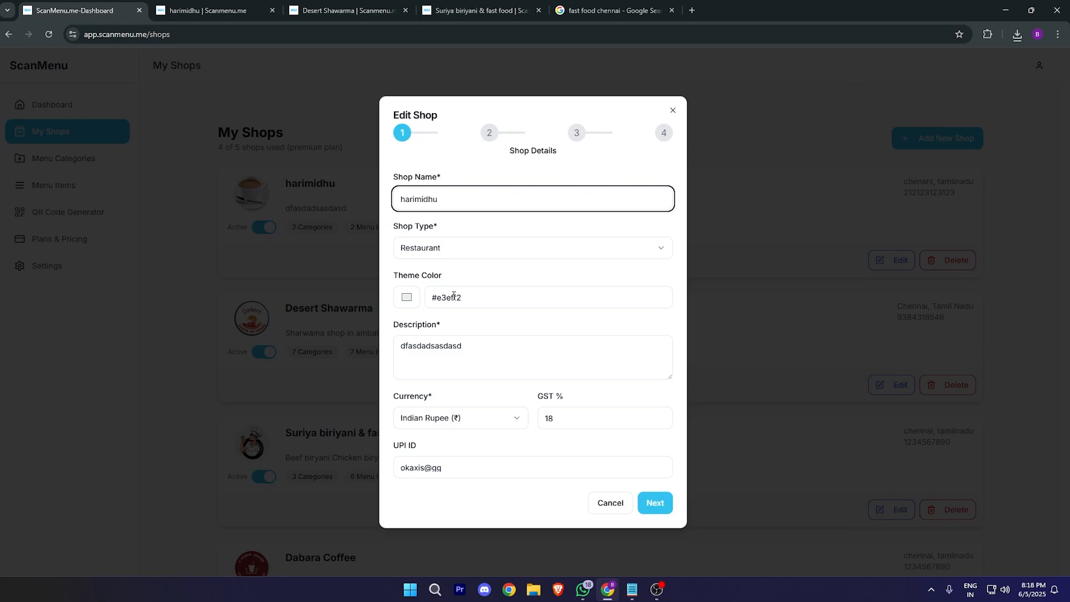
left_click(407, 297)
left_click_drag(420, 315, 479, 309)
left_click(655, 503)
left_click(656, 479)
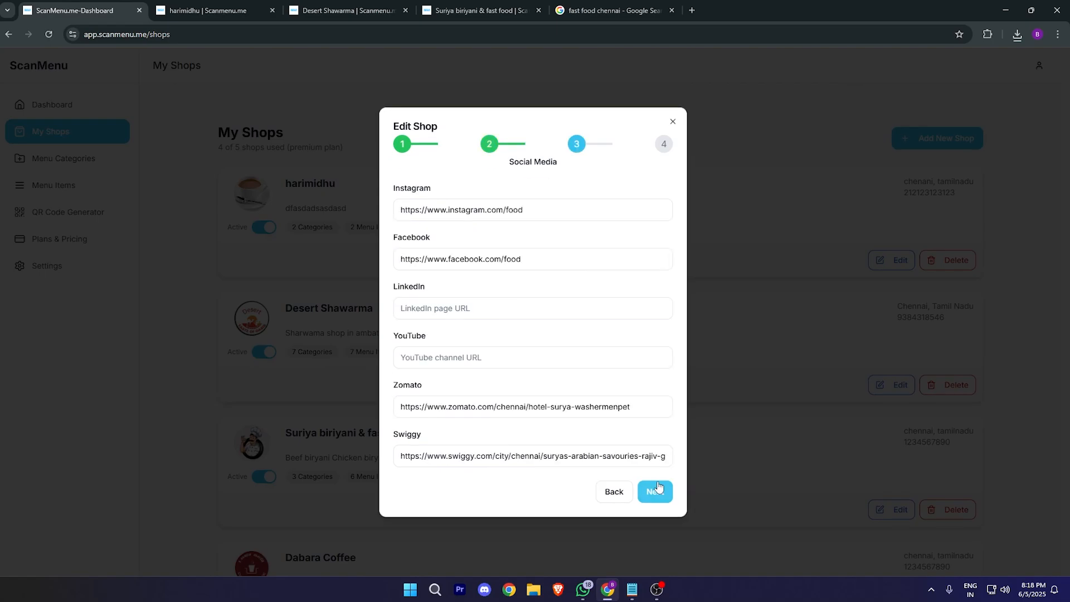
left_click(654, 494)
left_click(647, 465)
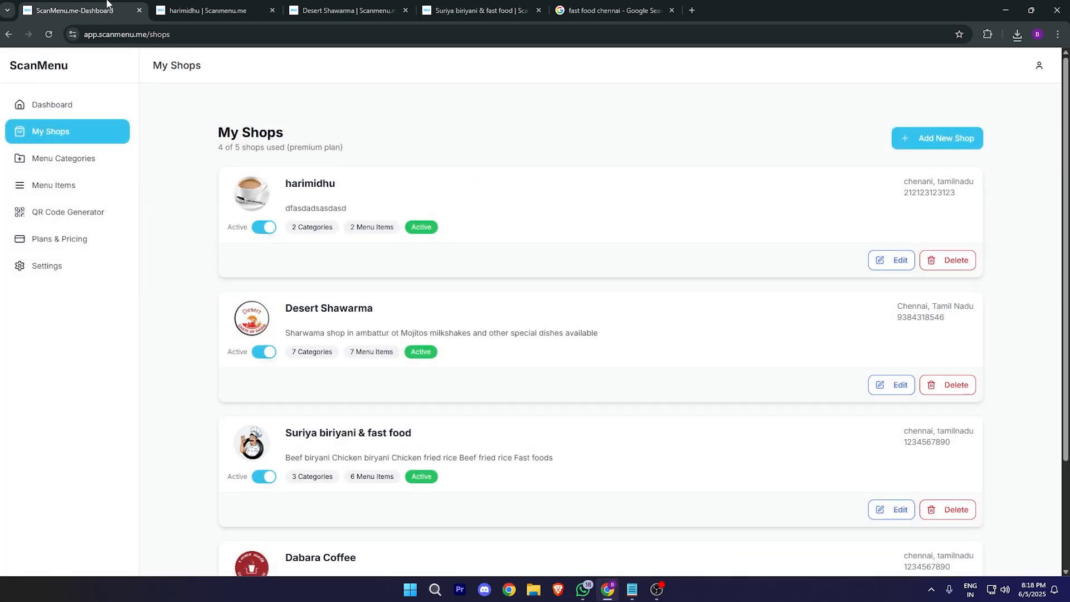
left_click(206, 10)
left_click(49, 34)
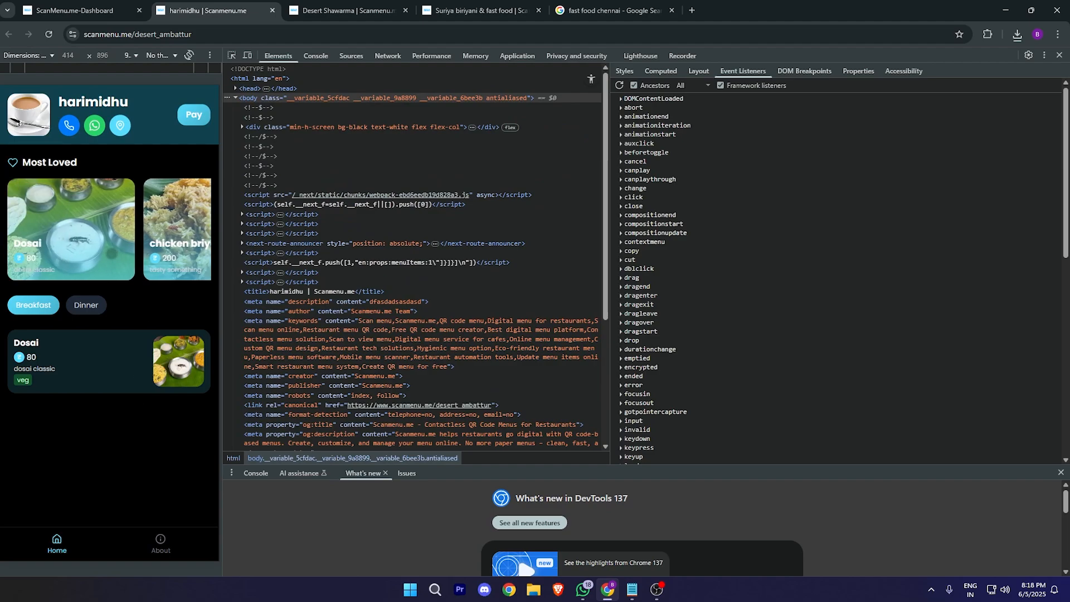
left_click(86, 307)
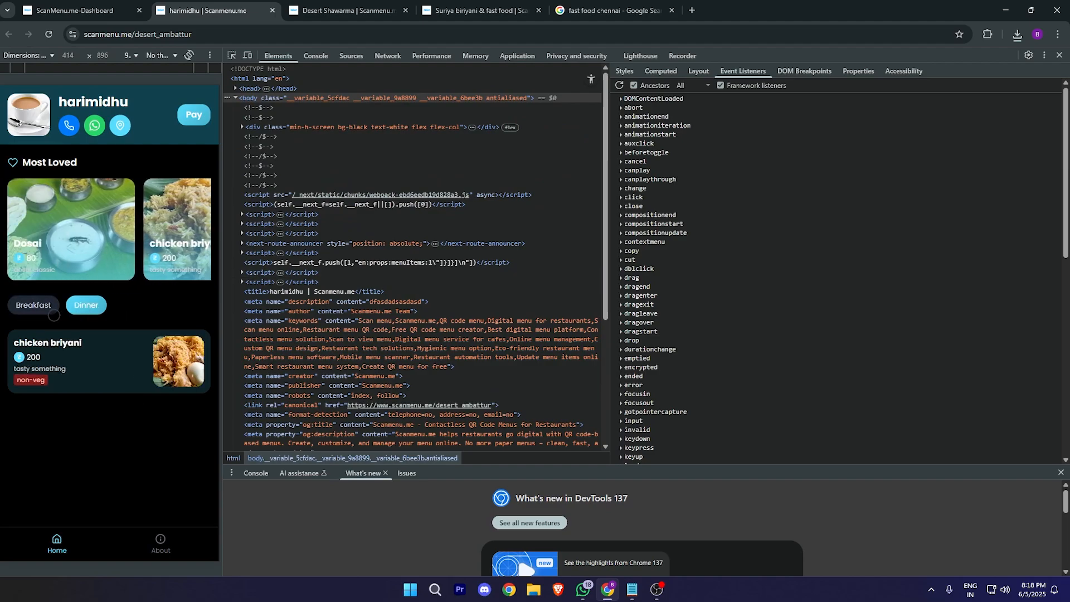
left_click(40, 309)
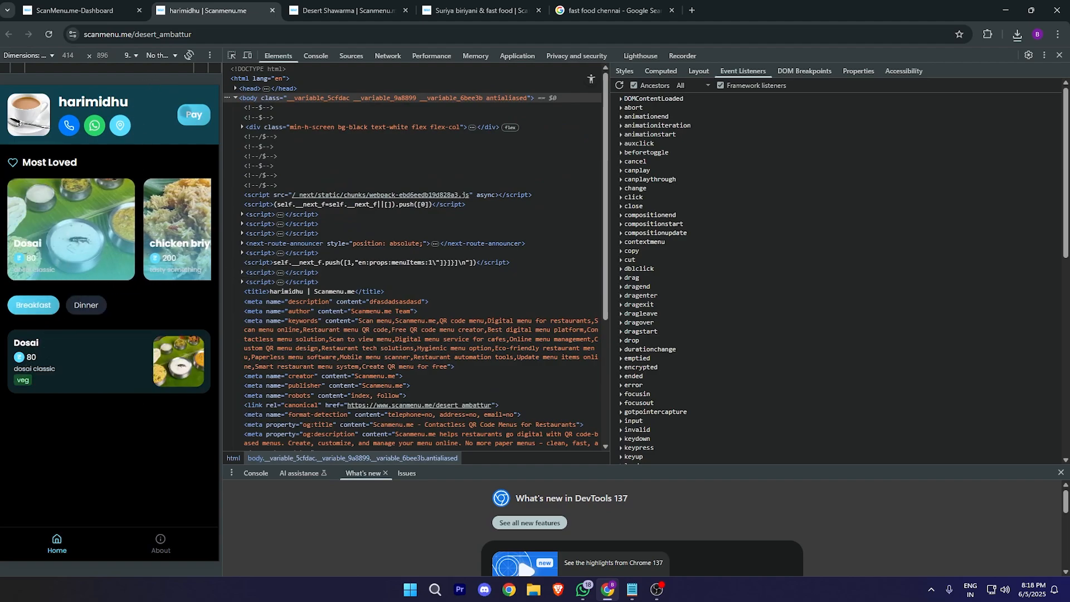
left_click(161, 543)
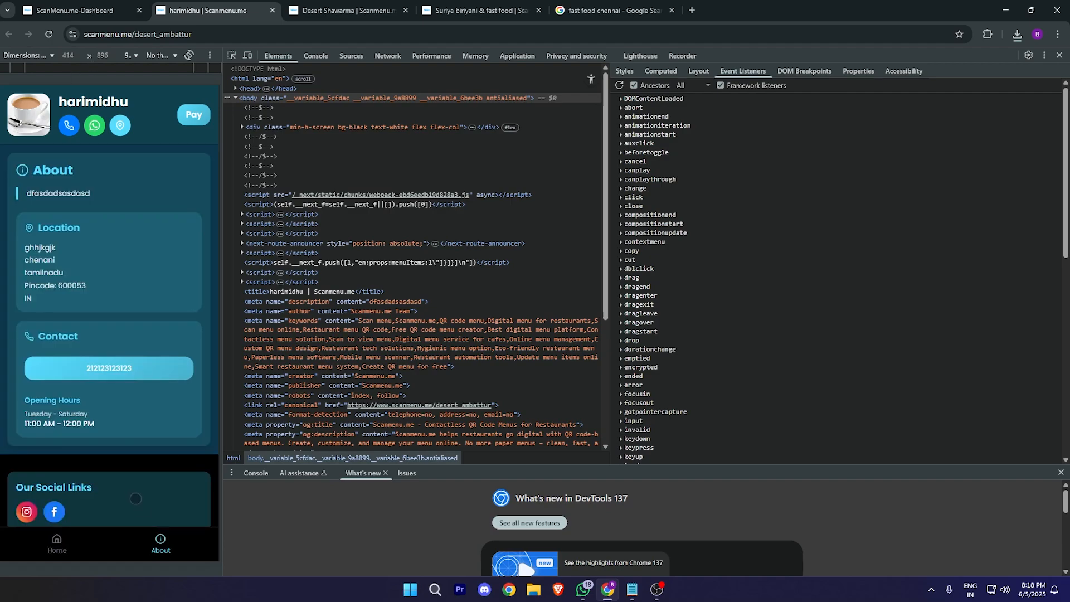
left_click(58, 539)
left_click(78, 10)
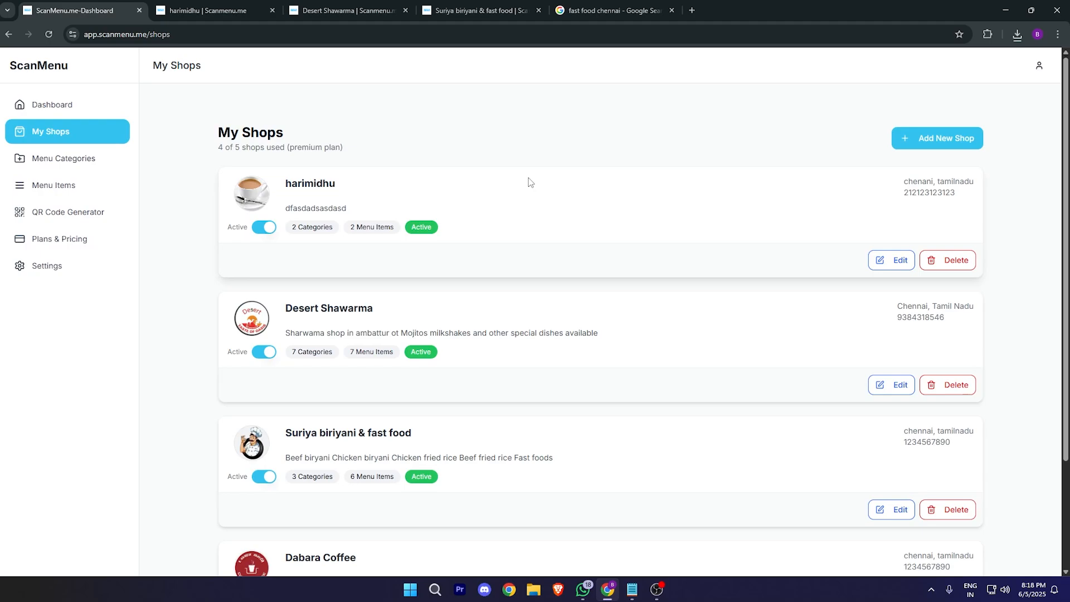
Step: Show harimidhu's QR code with its coffee-cup logo in the QR Code Generator
left_click(68, 215)
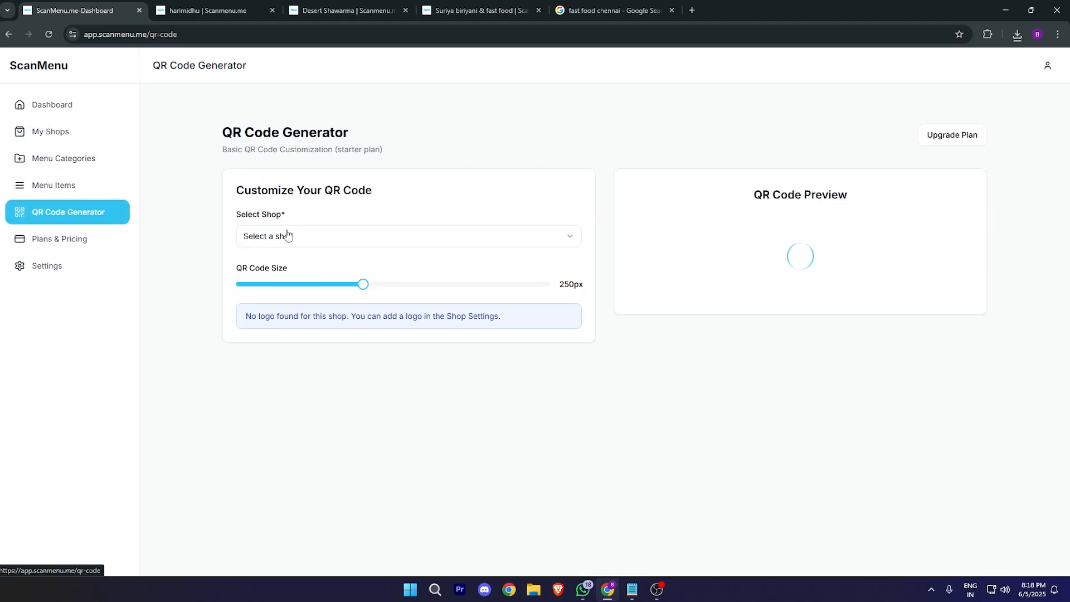
left_click(518, 241)
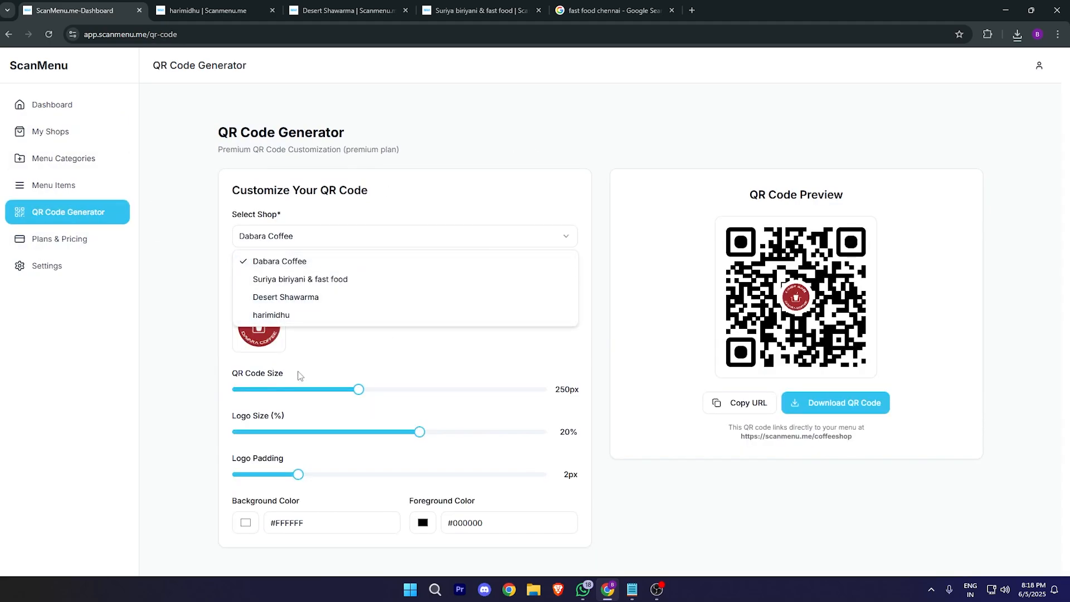
left_click(320, 317)
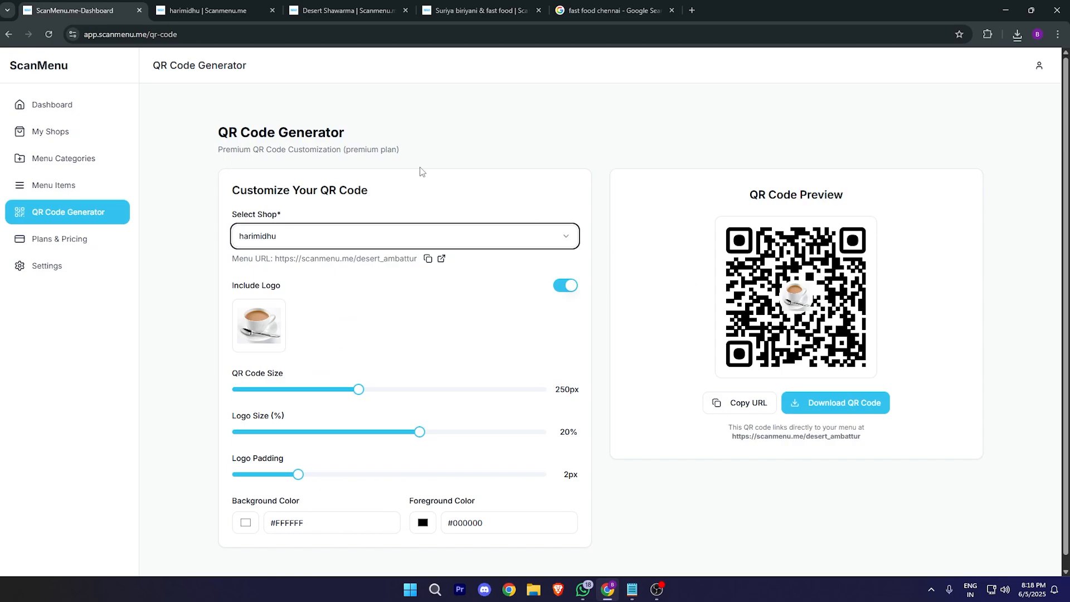
left_click(88, 248)
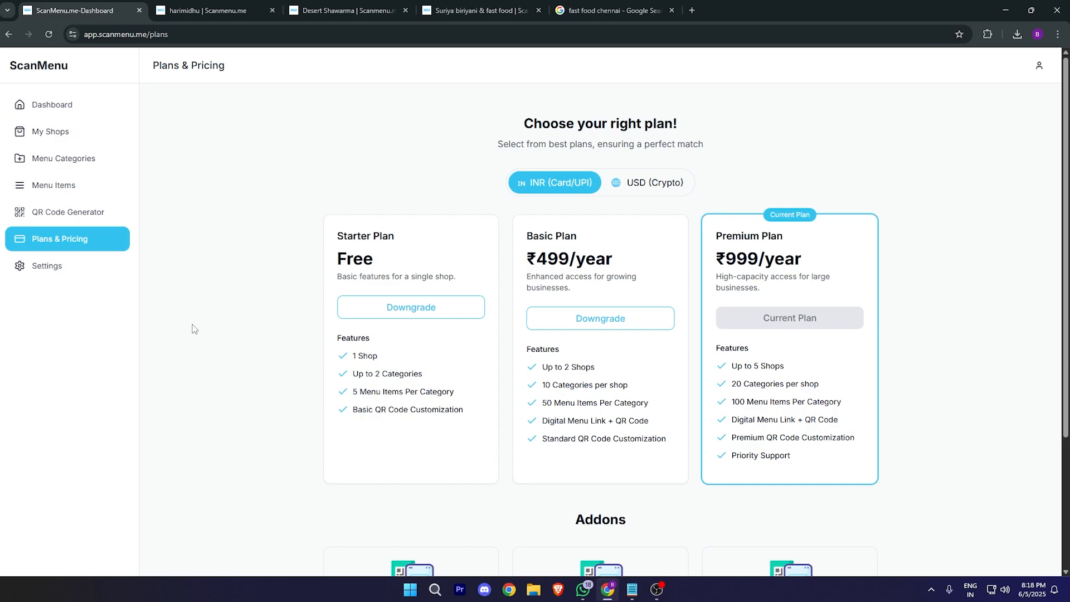
Step: Highlight the Premium and Basic plan titles and the Basic plan's categories-per-shop line
left_click_drag(782, 236, 716, 260)
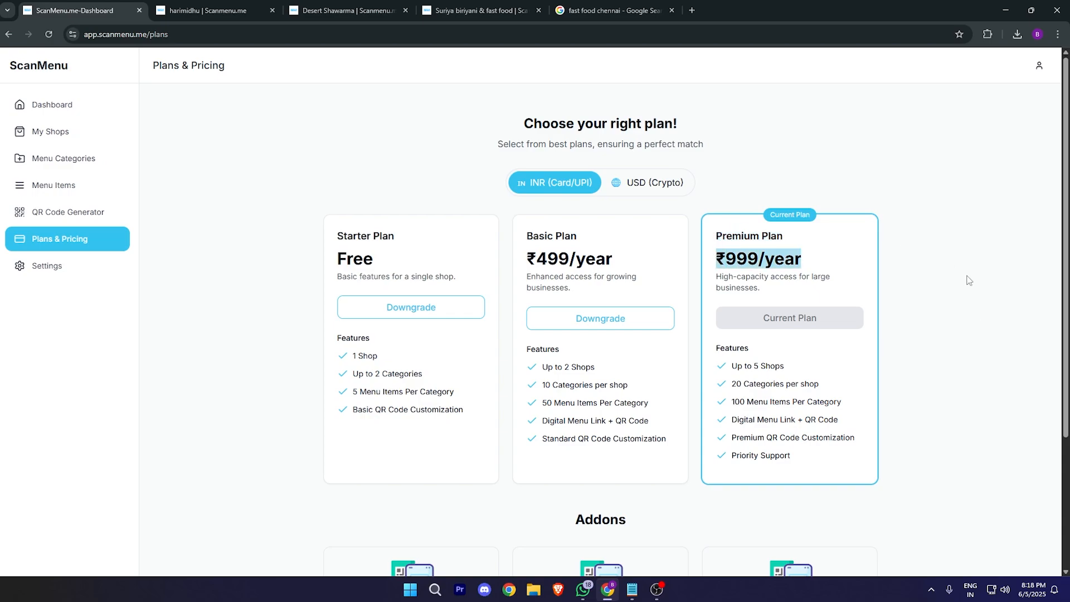
left_click(800, 241)
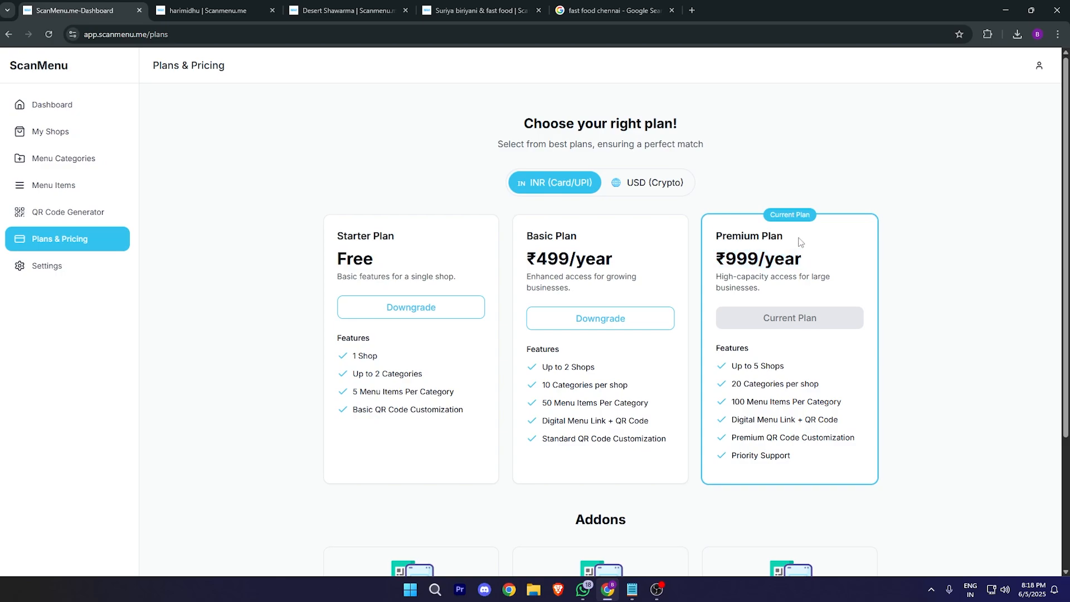
mouse_move(800, 241)
left_mouse_down()
mouse_move(714, 246)
mouse_move(780, 236)
left_mouse_up()
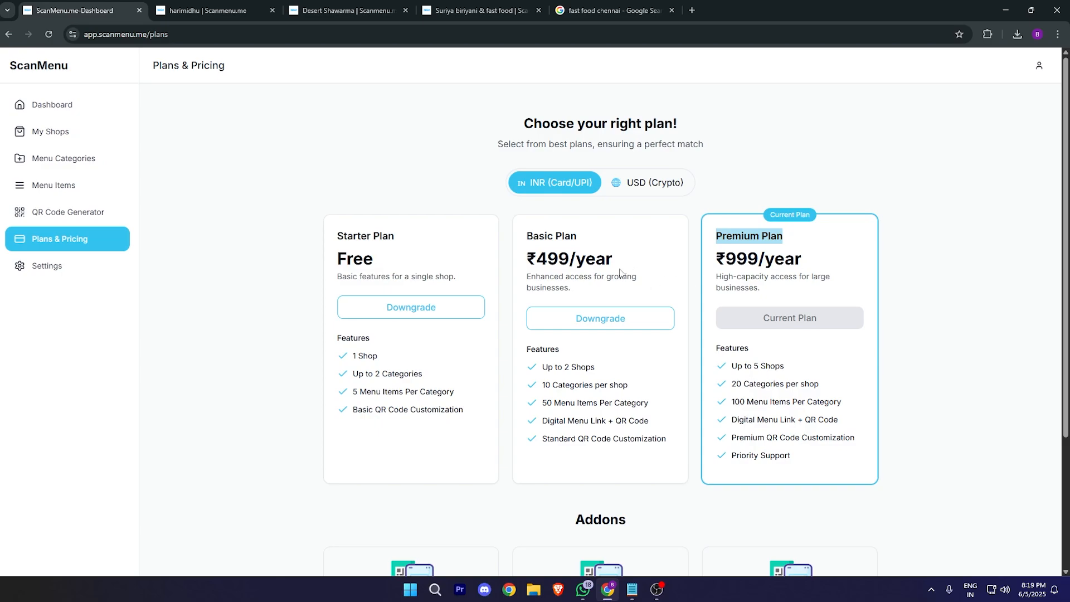
left_click_drag(595, 239, 508, 244)
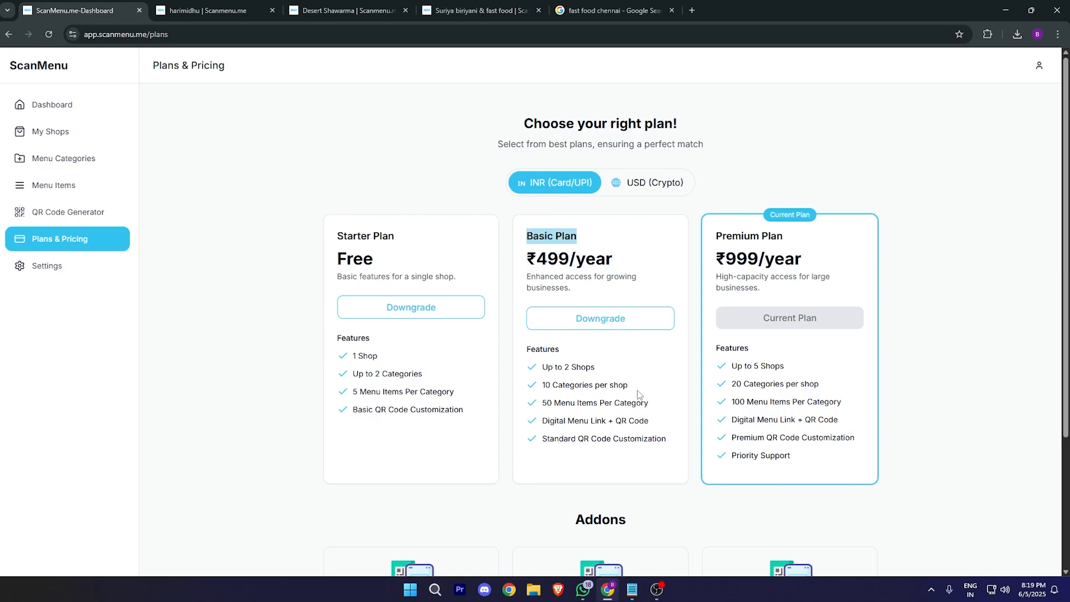
left_click_drag(632, 387, 563, 392)
left_click(562, 391)
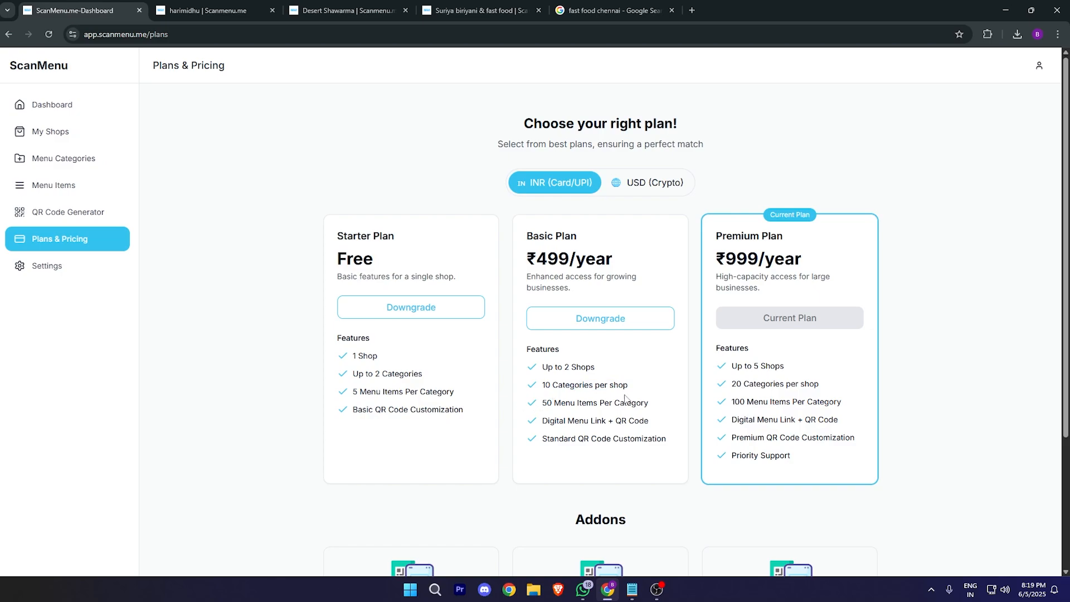
triple_click(653, 406)
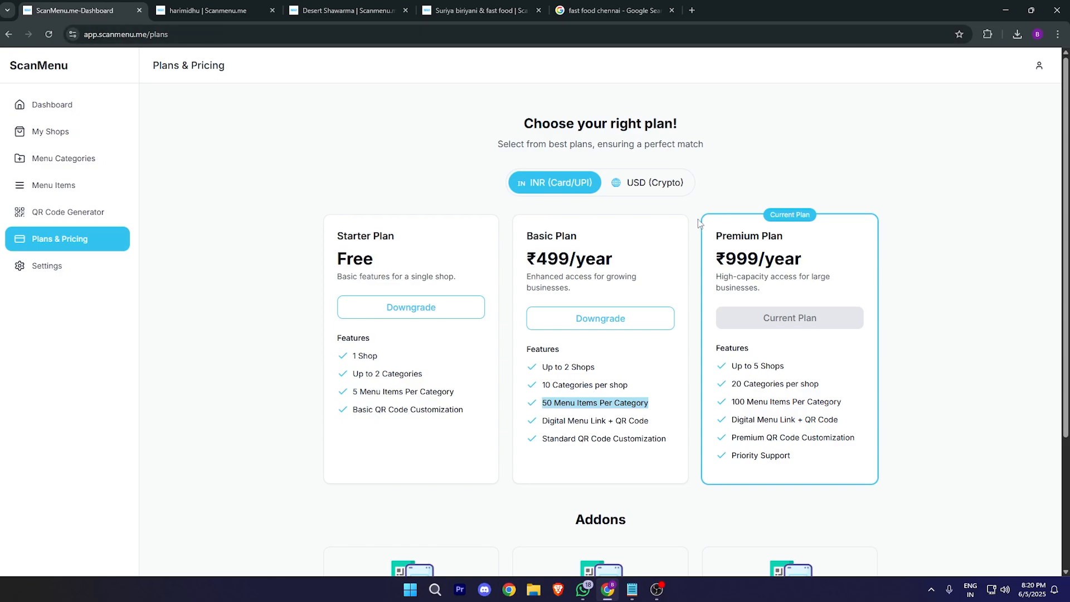
left_click_drag(717, 240, 801, 229)
left_click(913, 182)
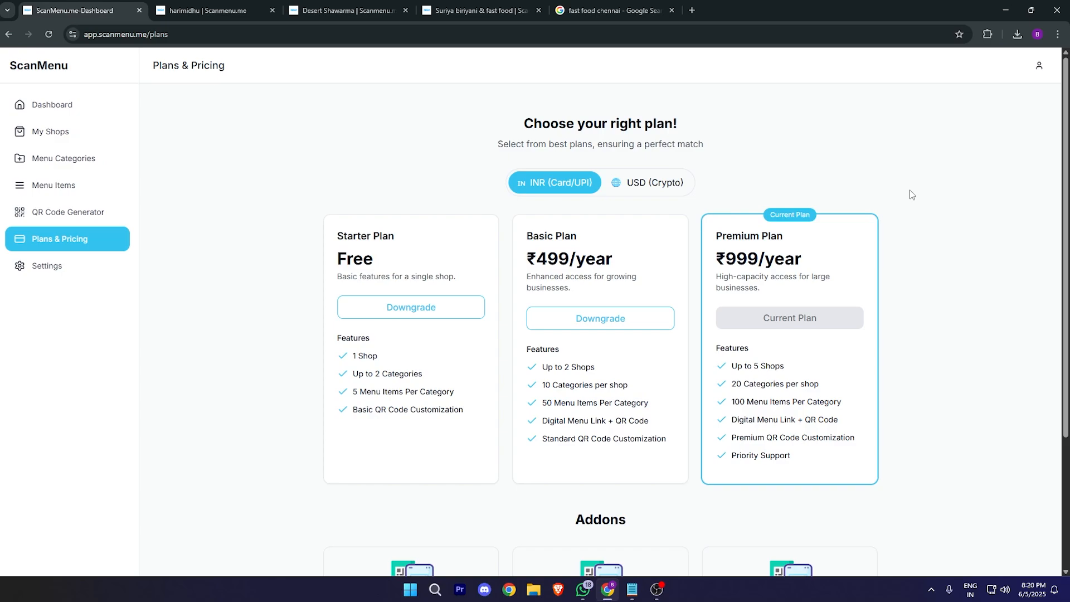